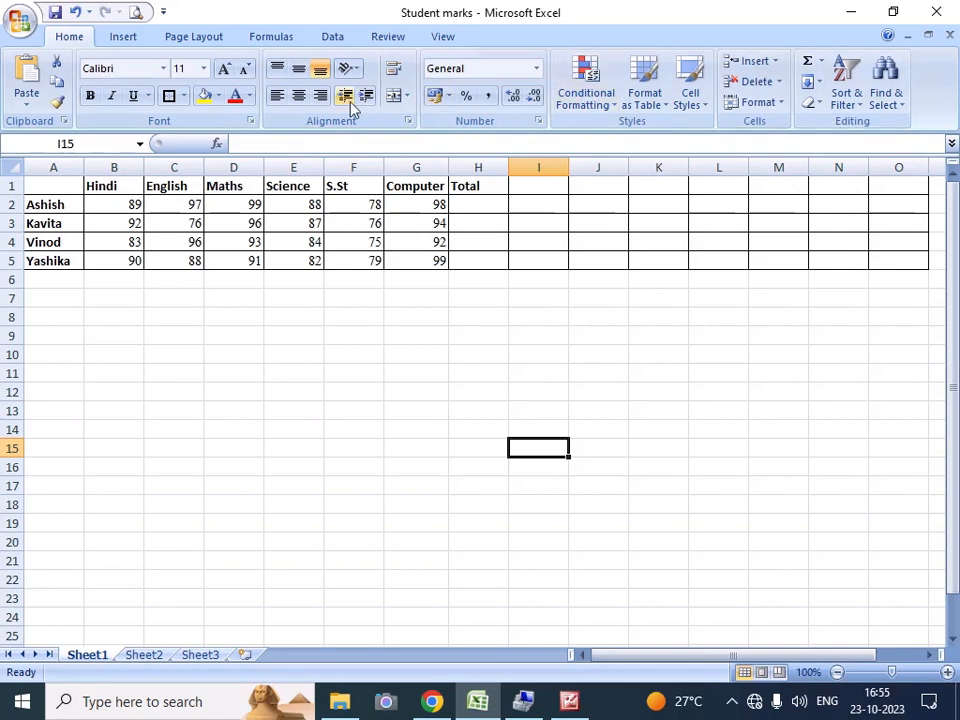
click(123, 36)
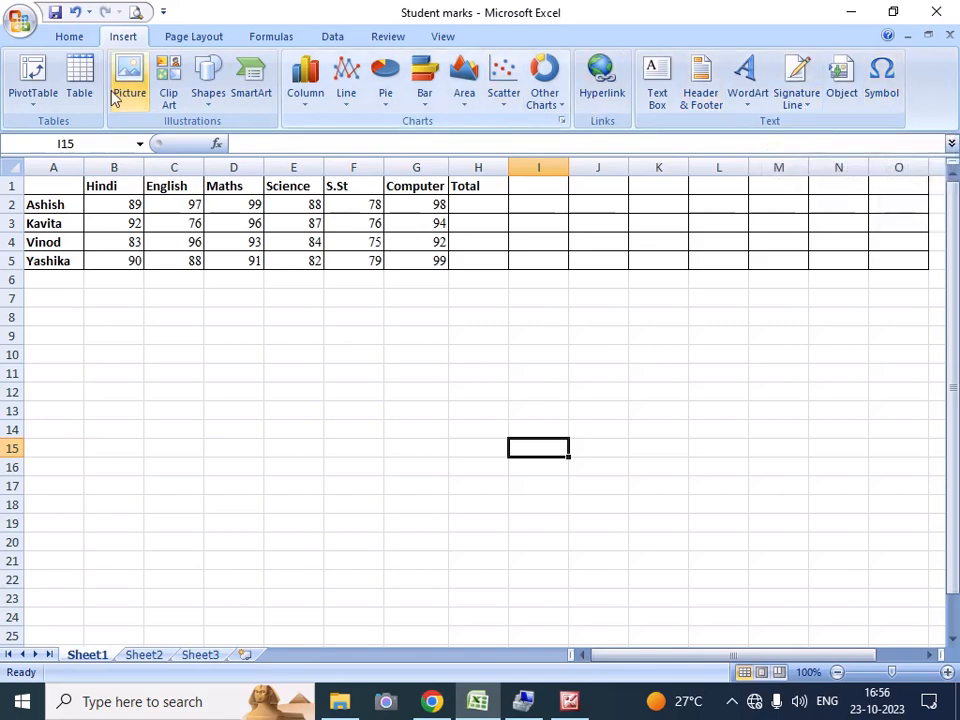
click(70, 37)
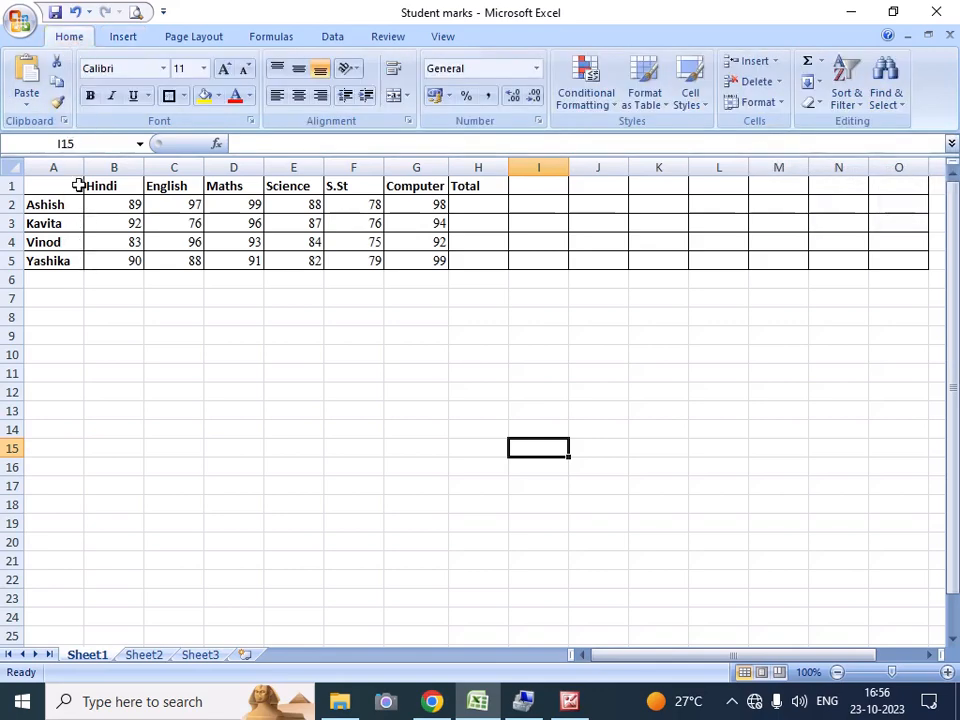
click(103, 299)
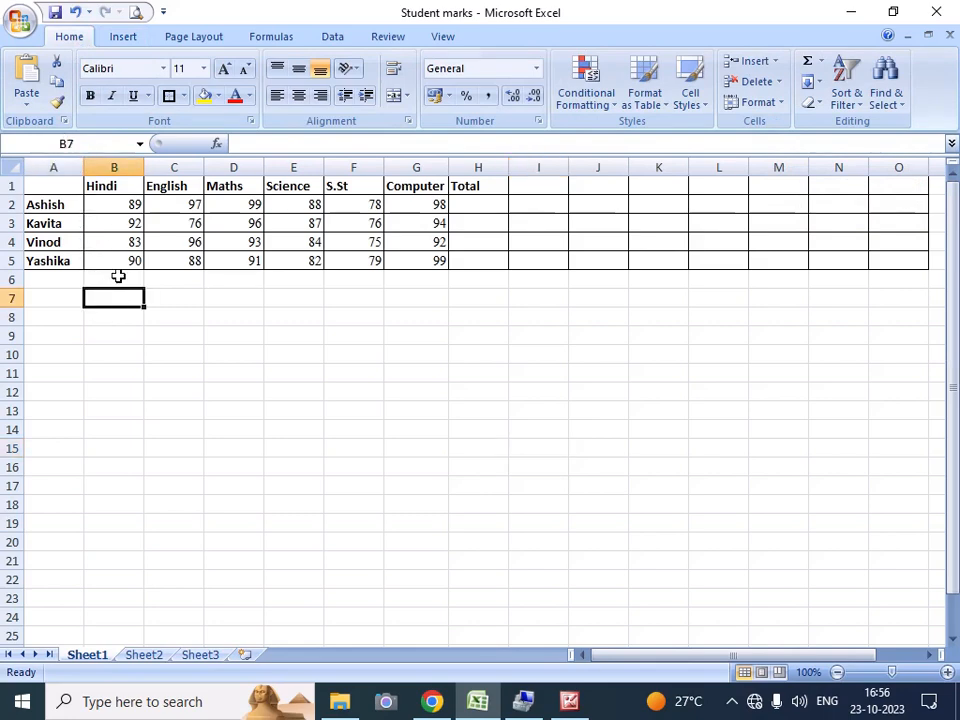
click(173, 301)
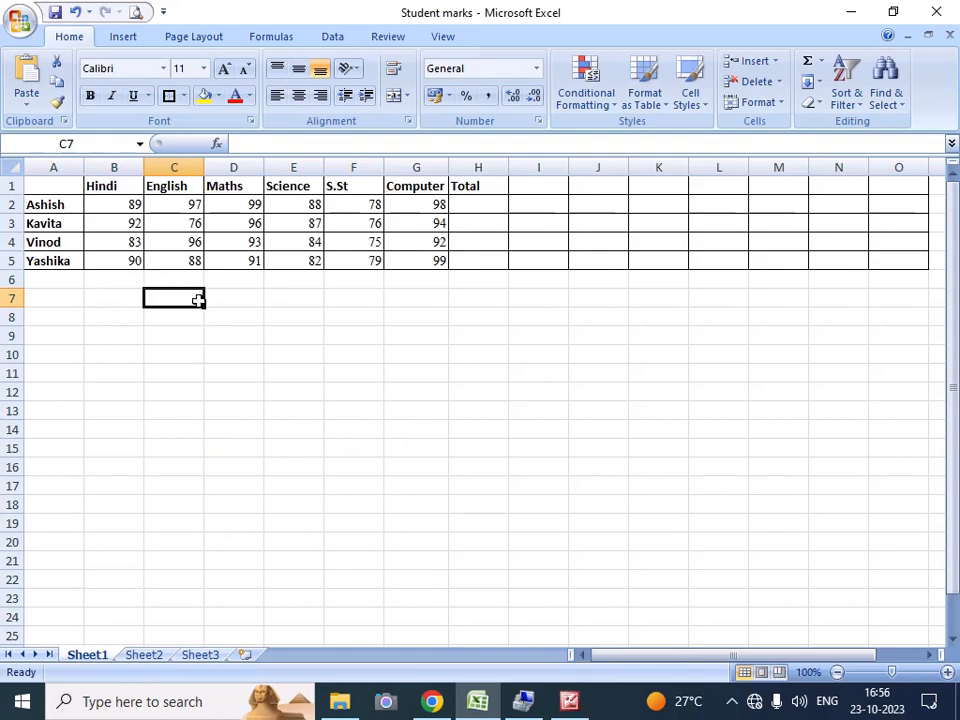
click(293, 330)
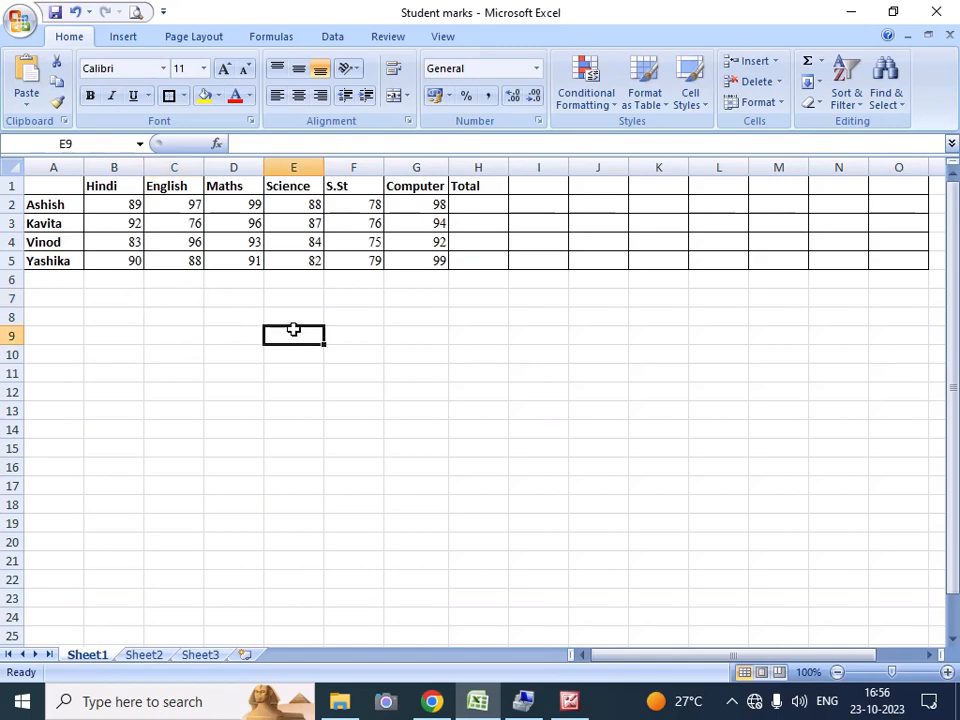
click(442, 304)
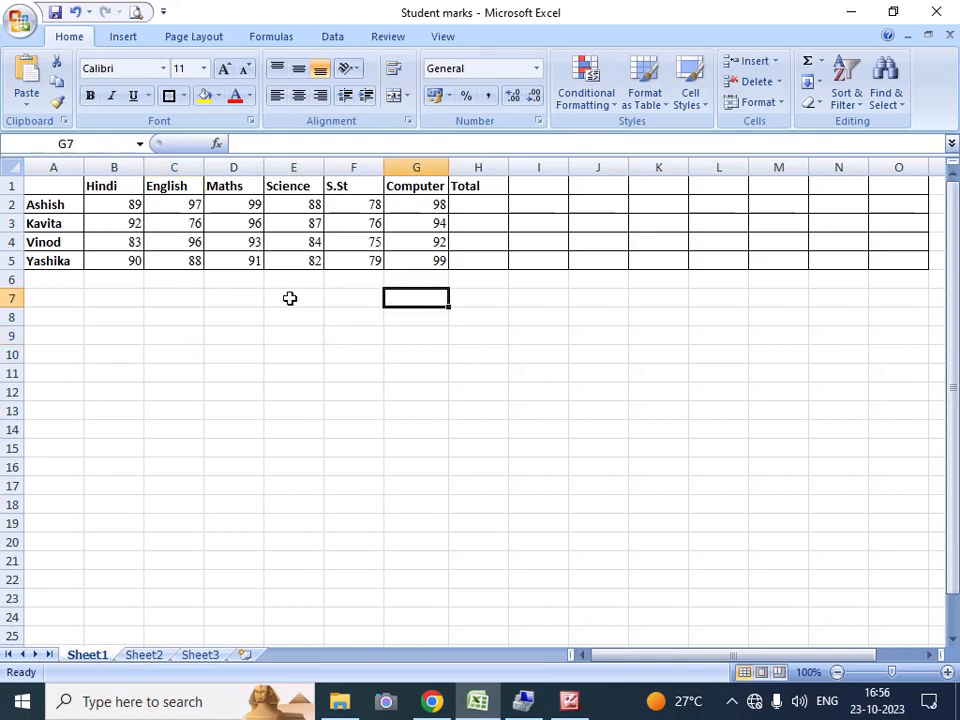
click(242, 297)
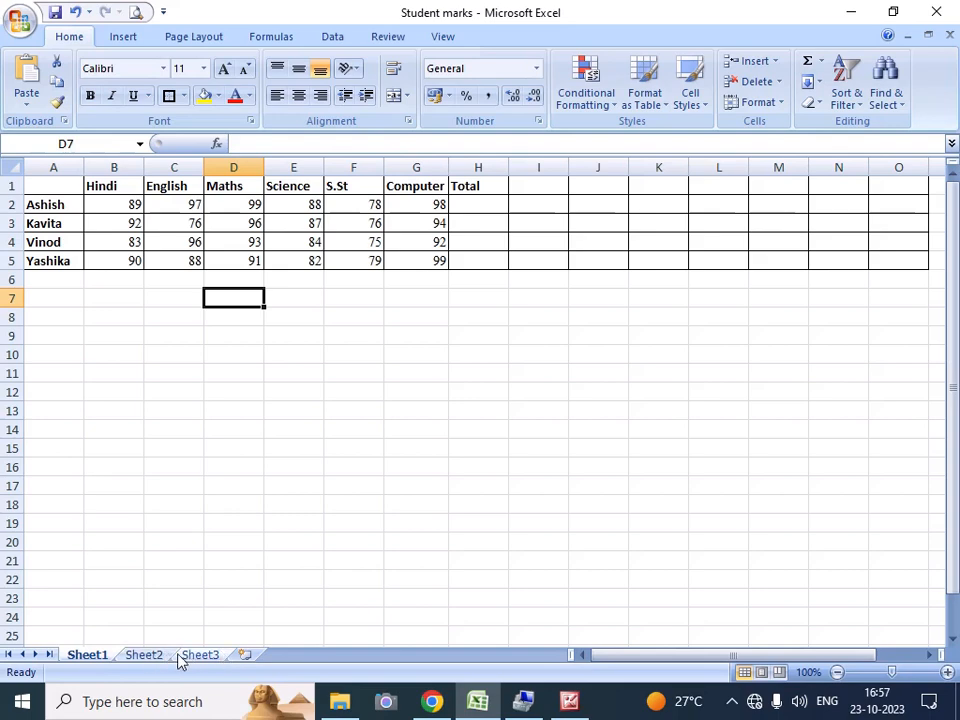
right_click(80, 652)
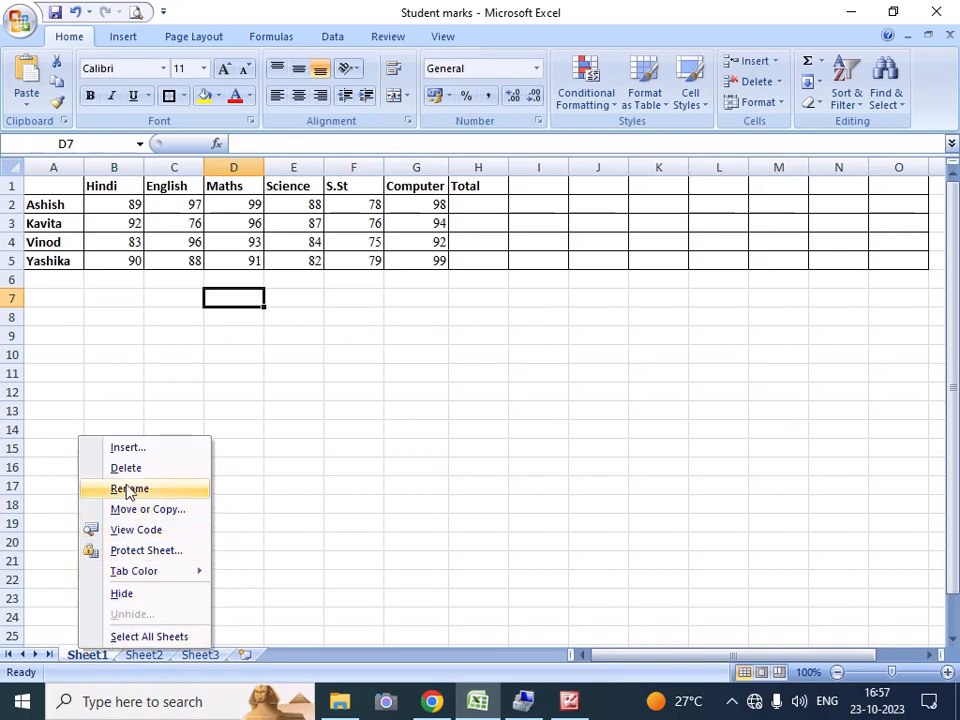
click(285, 482)
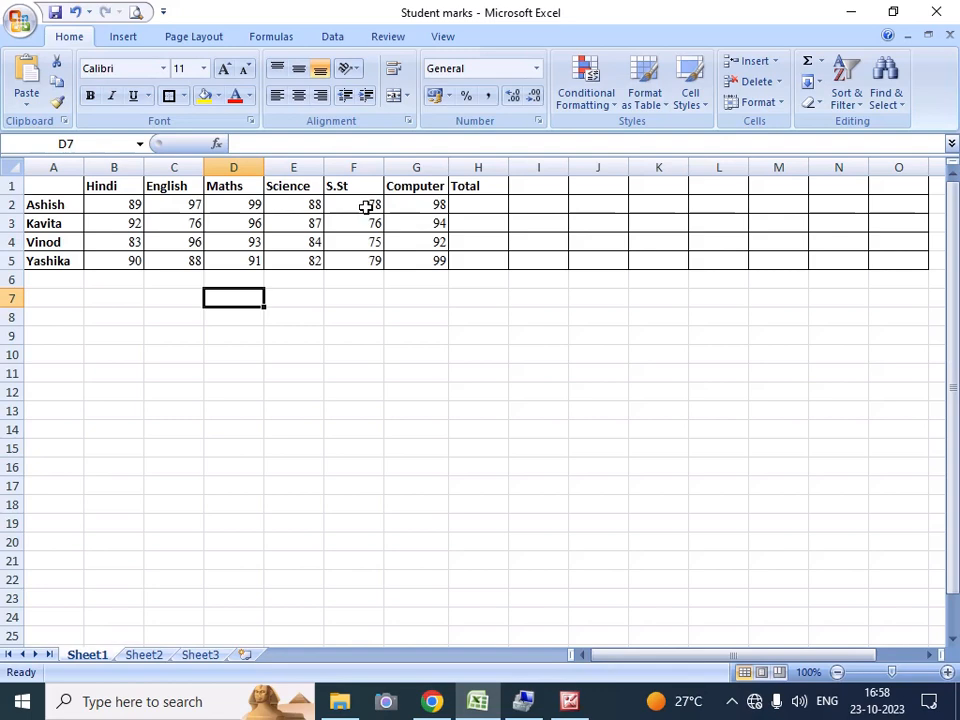
Step: Total the first student's marks in cell H2 with the formula =sum(b2:g2)
click(467, 207)
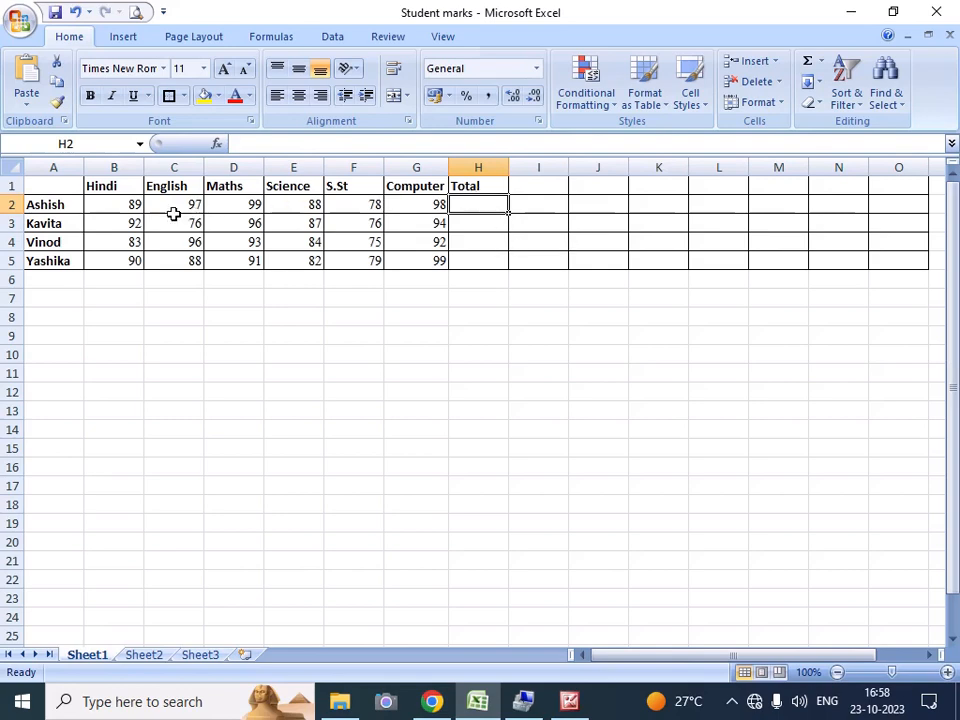
drag(133, 204, 430, 205)
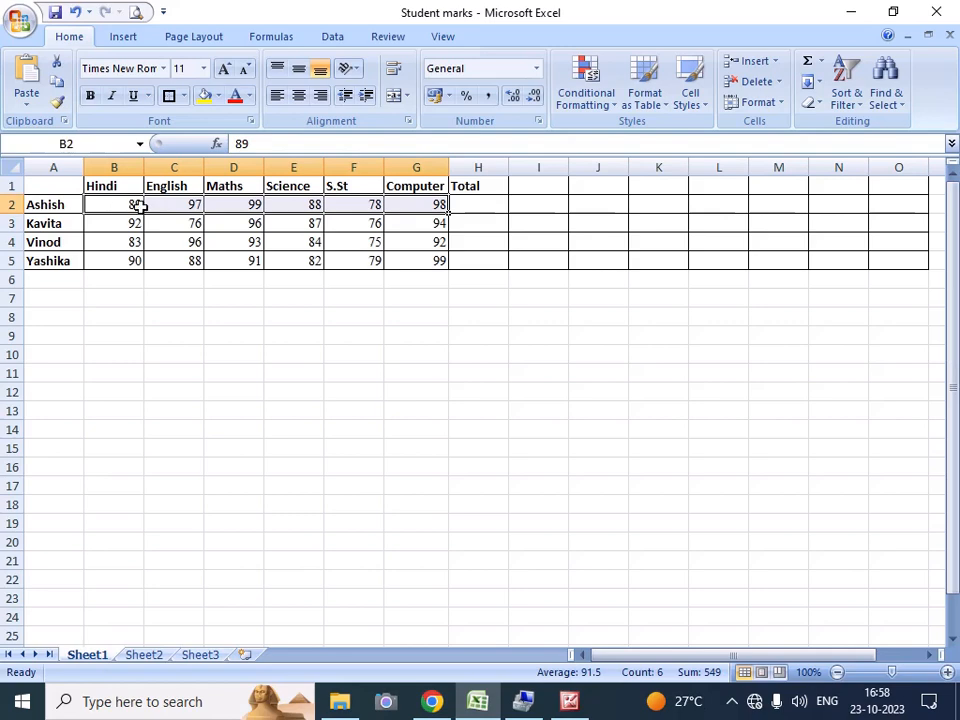
click(475, 204)
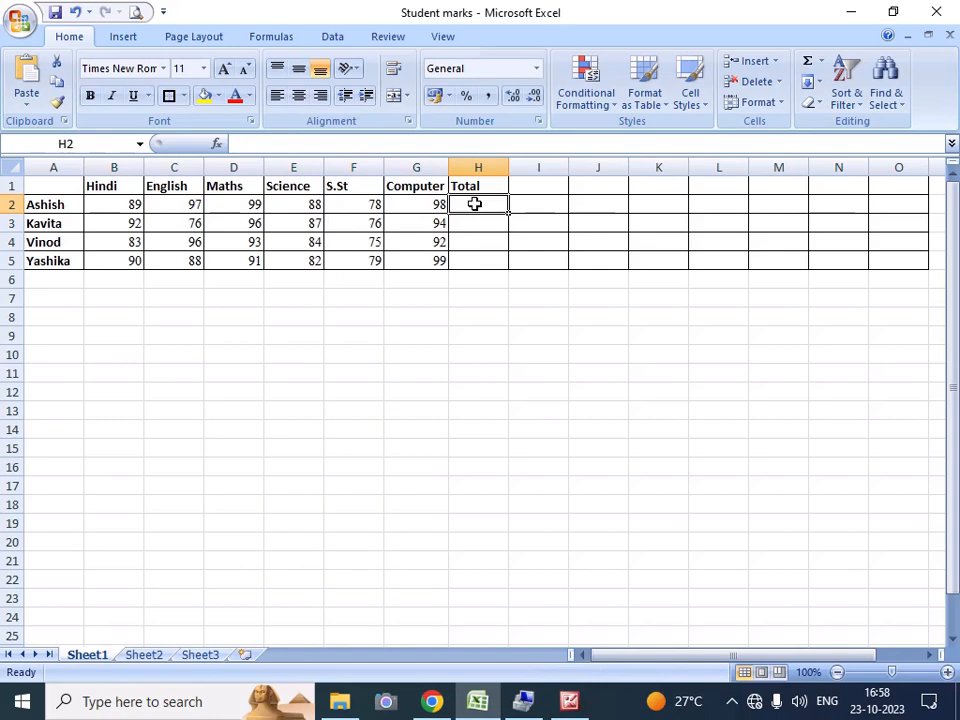
text(=)
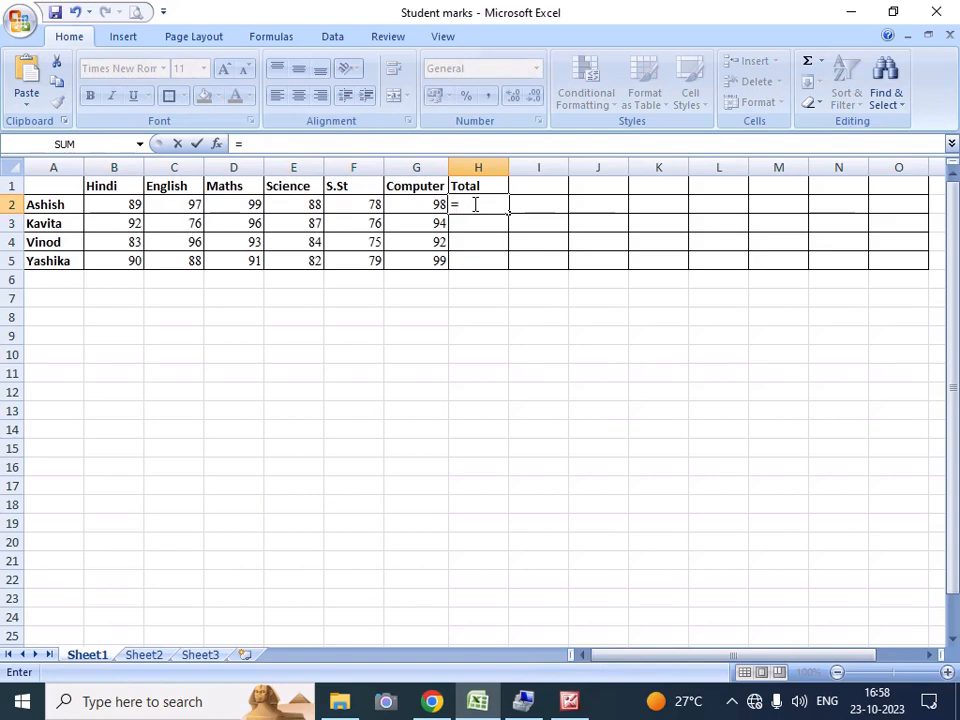
text(sum)
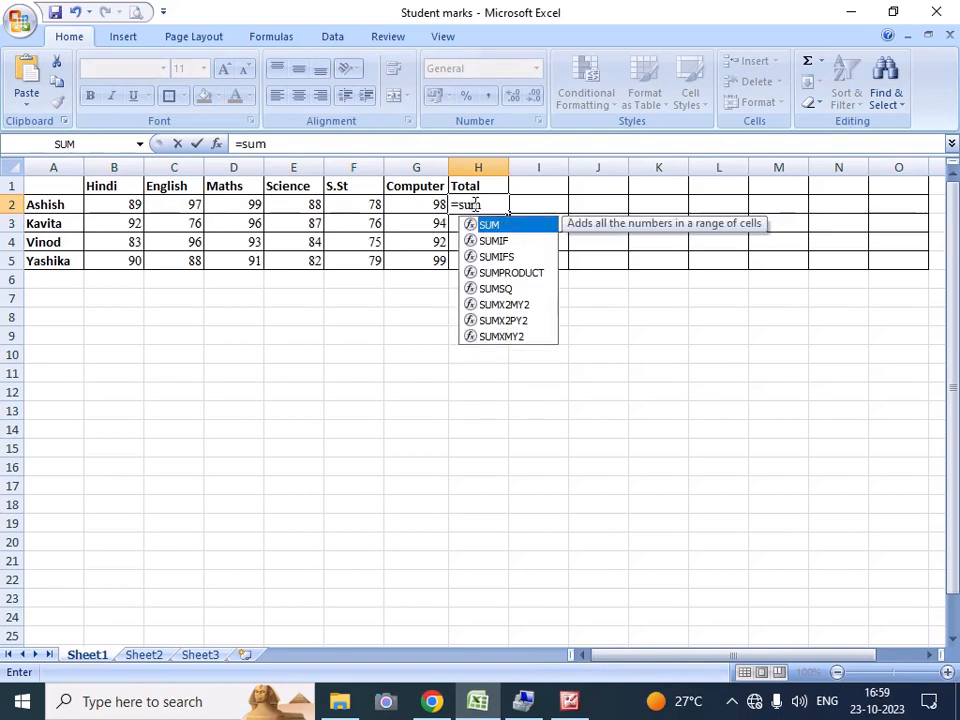
text(()
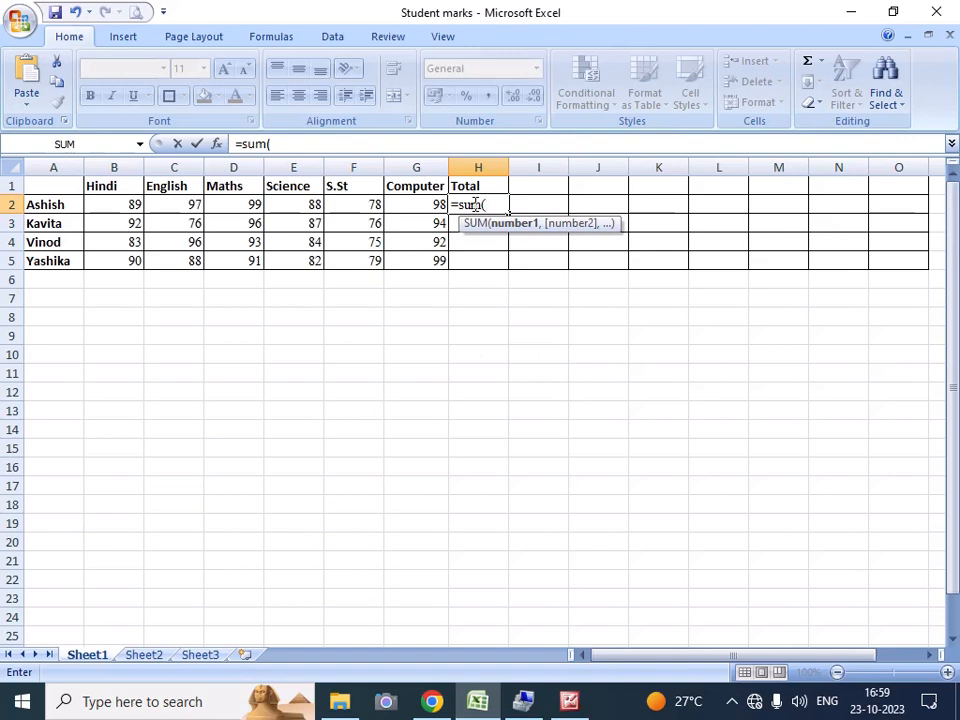
text(b2)
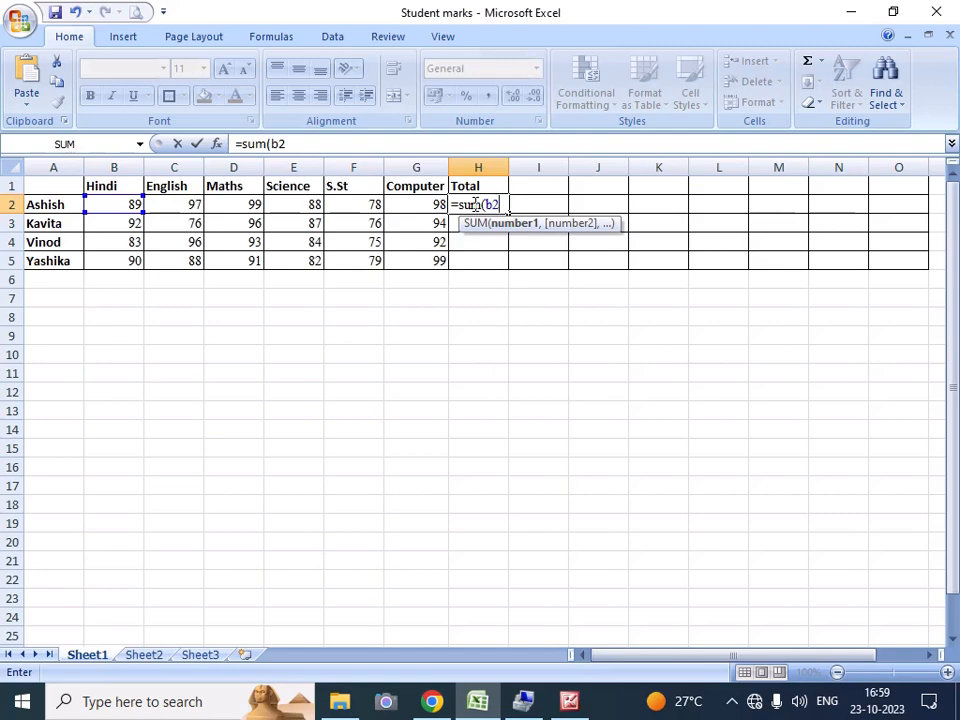
text(:g2)
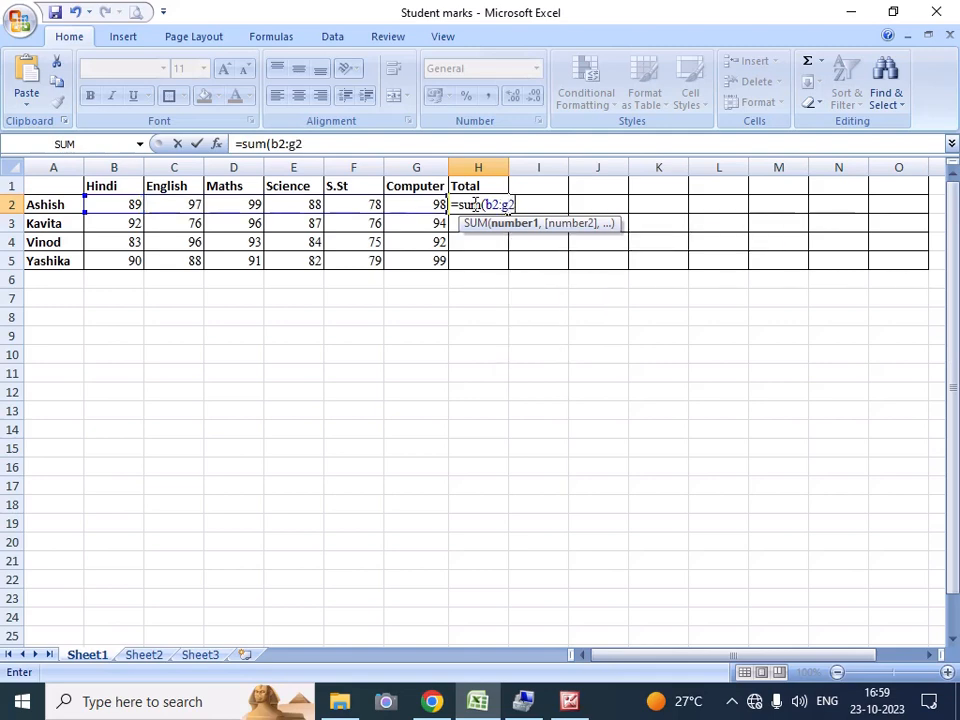
text())
key(Return)
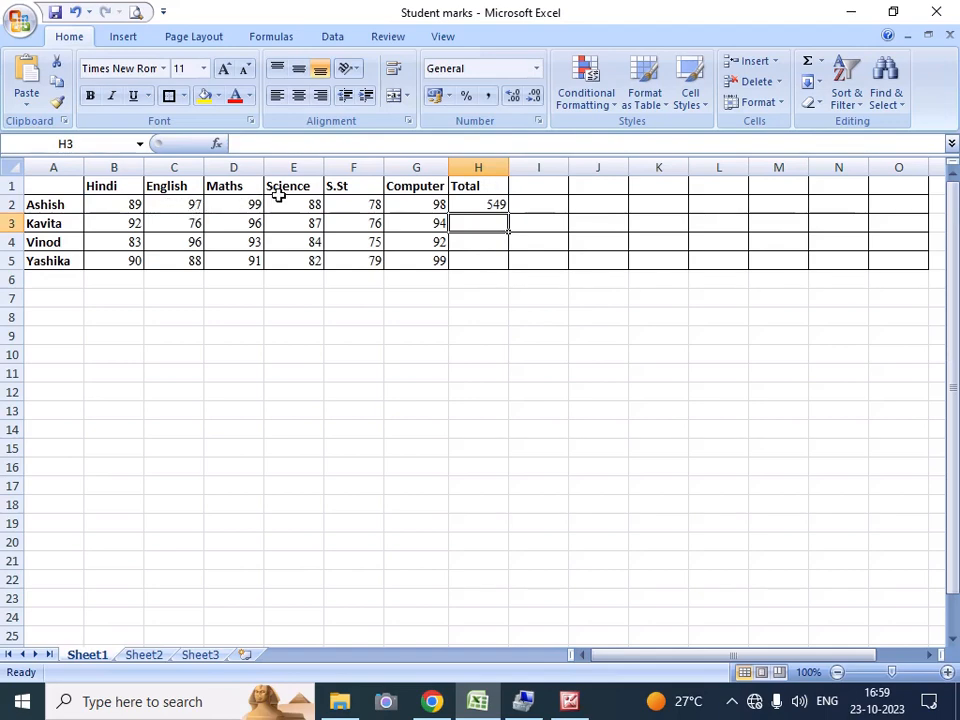
Step: Fill the total formula from H2 down through H5 for the remaining students
click(485, 204)
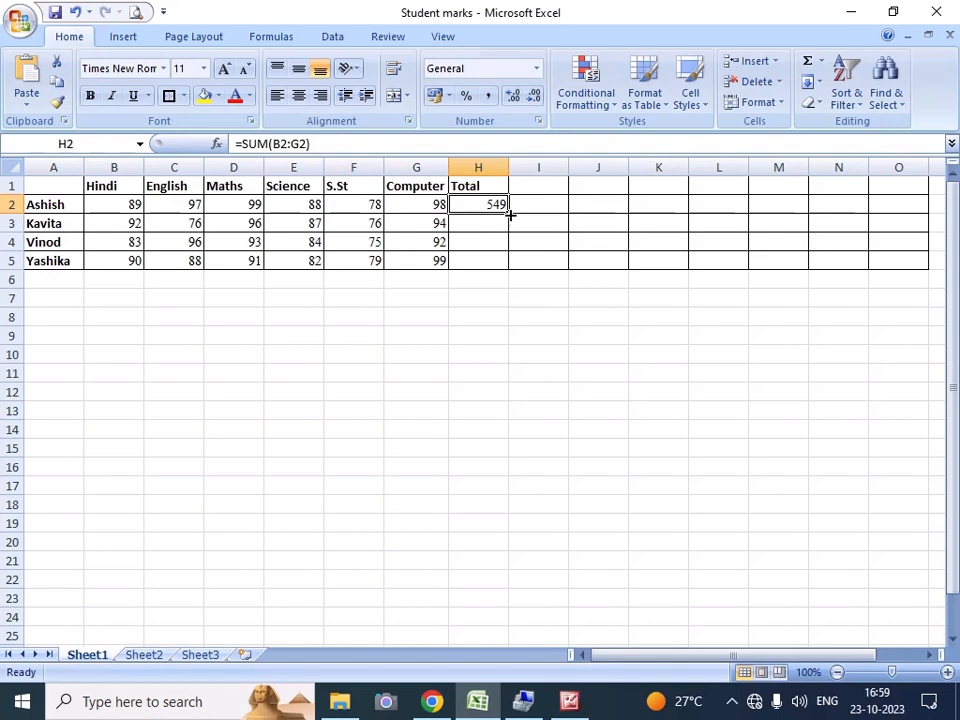
drag(509, 211, 507, 268)
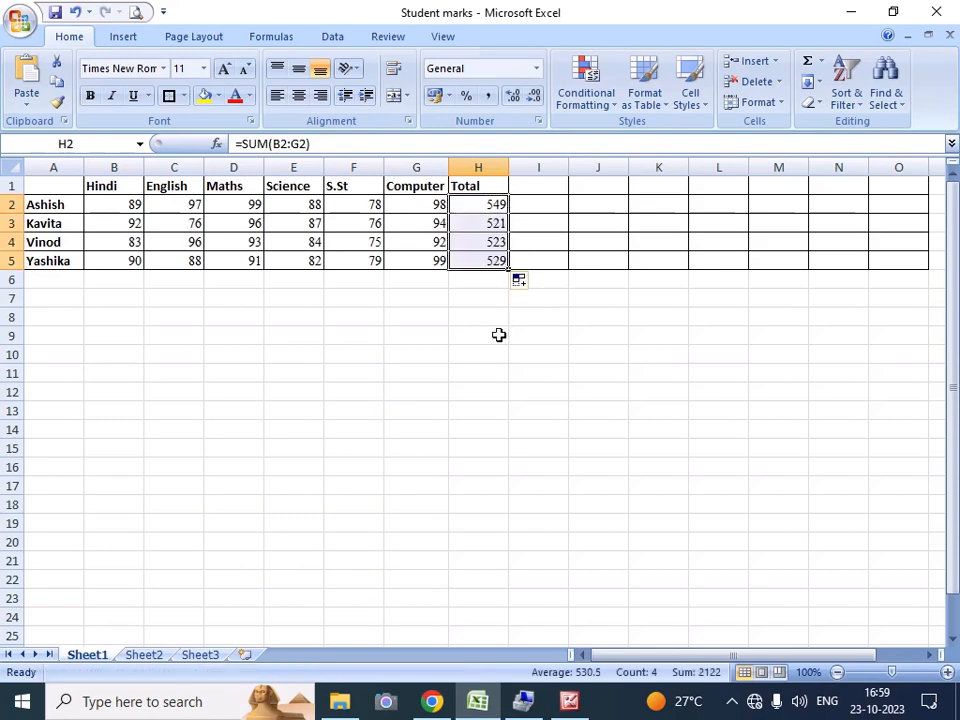
click(499, 334)
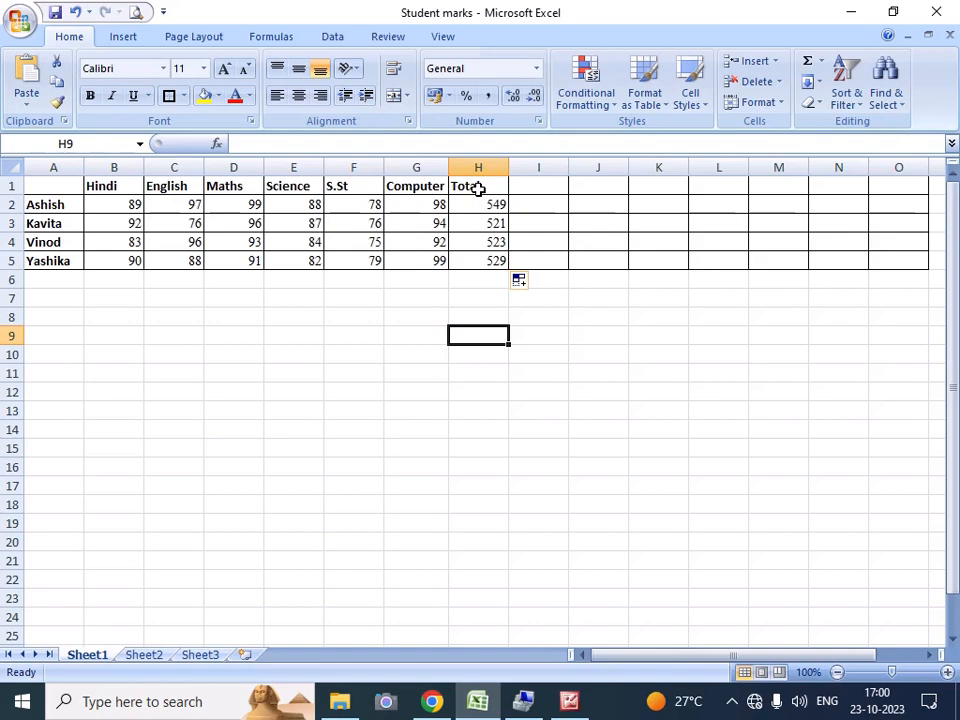
Step: Add the heading "Percentage" in cell I1 and widen column I to fit it
click(530, 186)
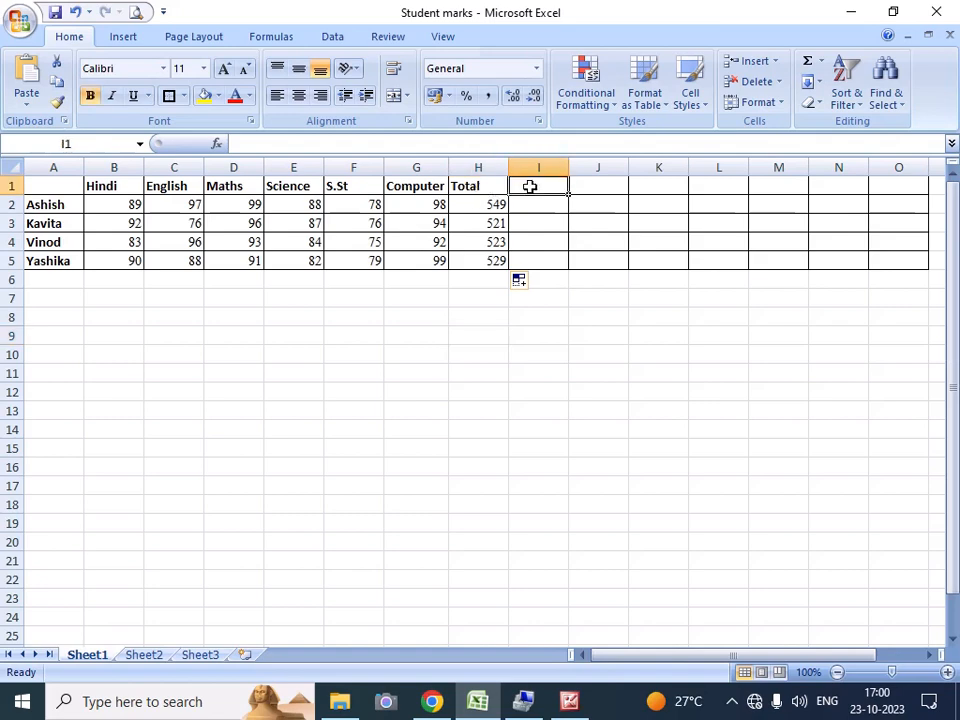
text(Pe)
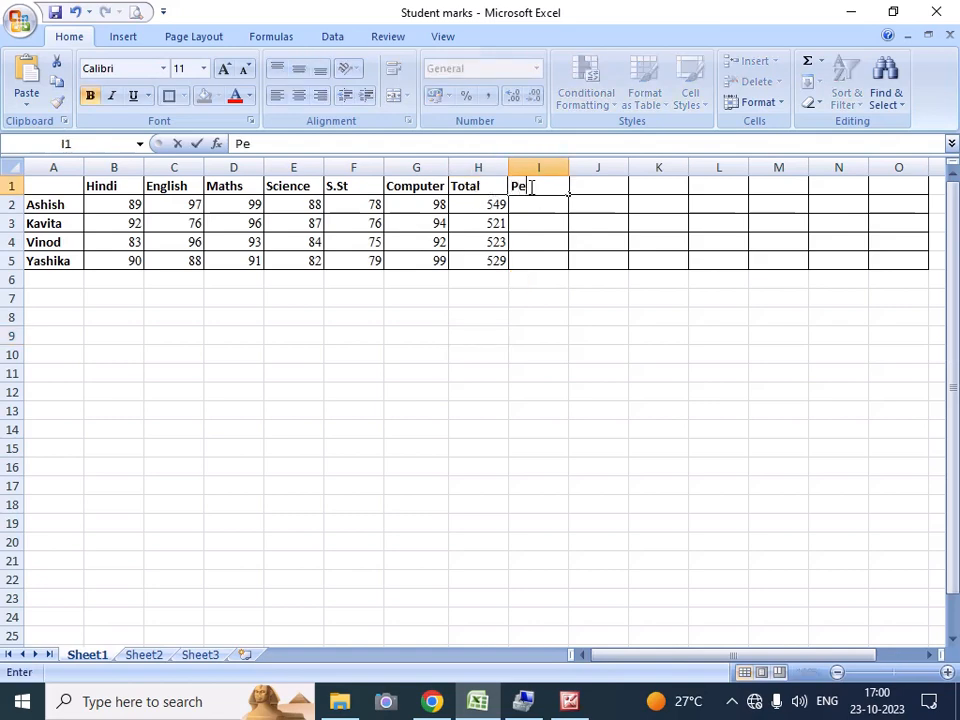
text(rcentage)
key(Return)
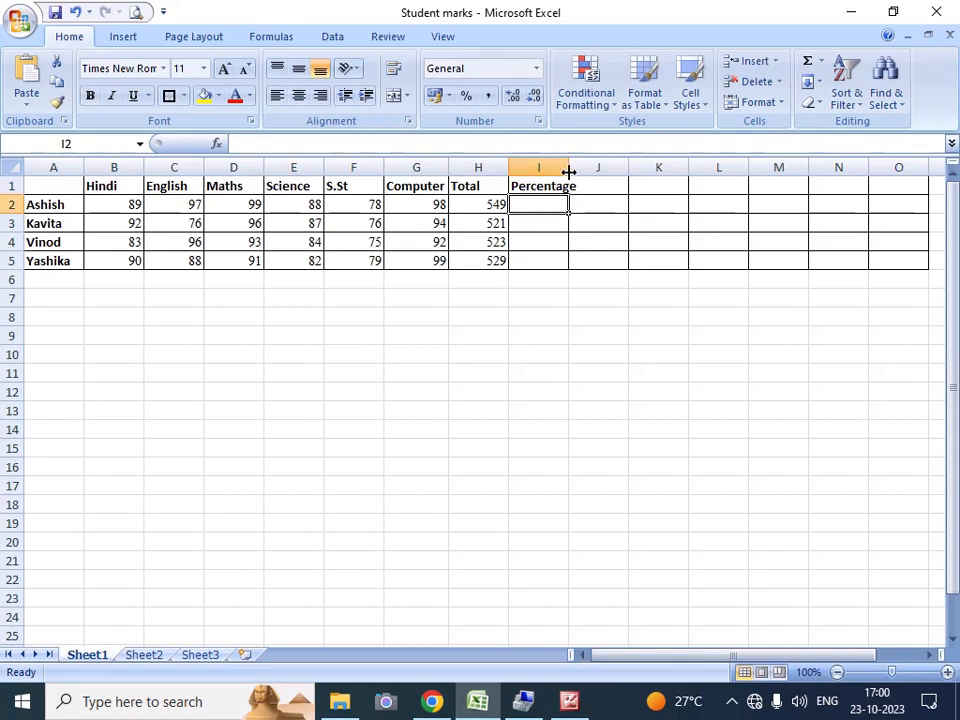
drag(568, 172, 580, 173)
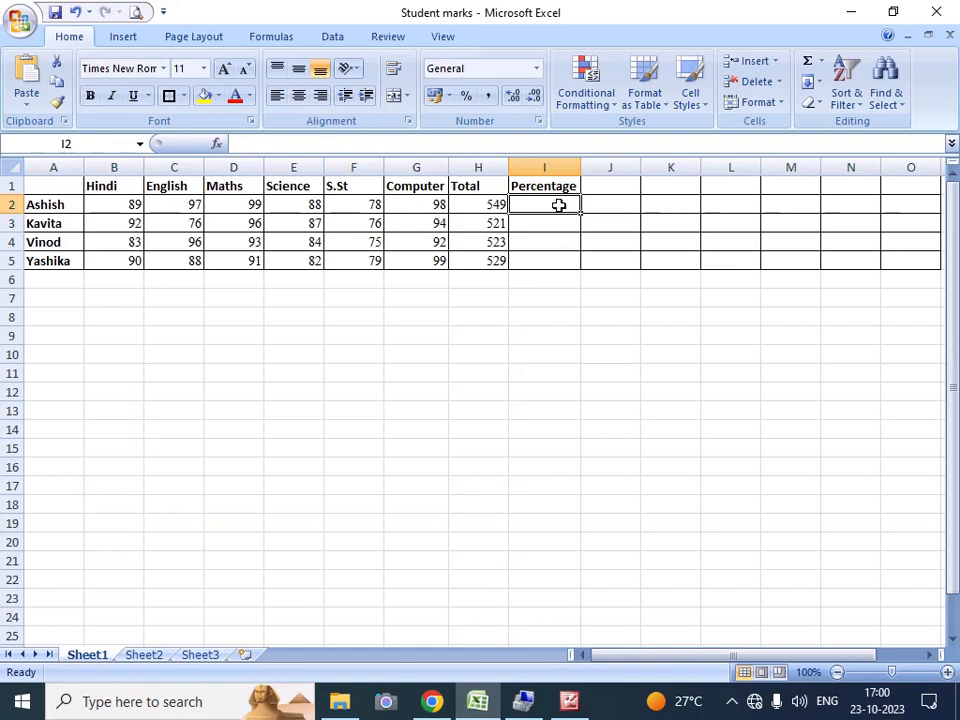
Step: Begin the first student's percentage formula in cell I2 with =h2, referencing the total
click(480, 205)
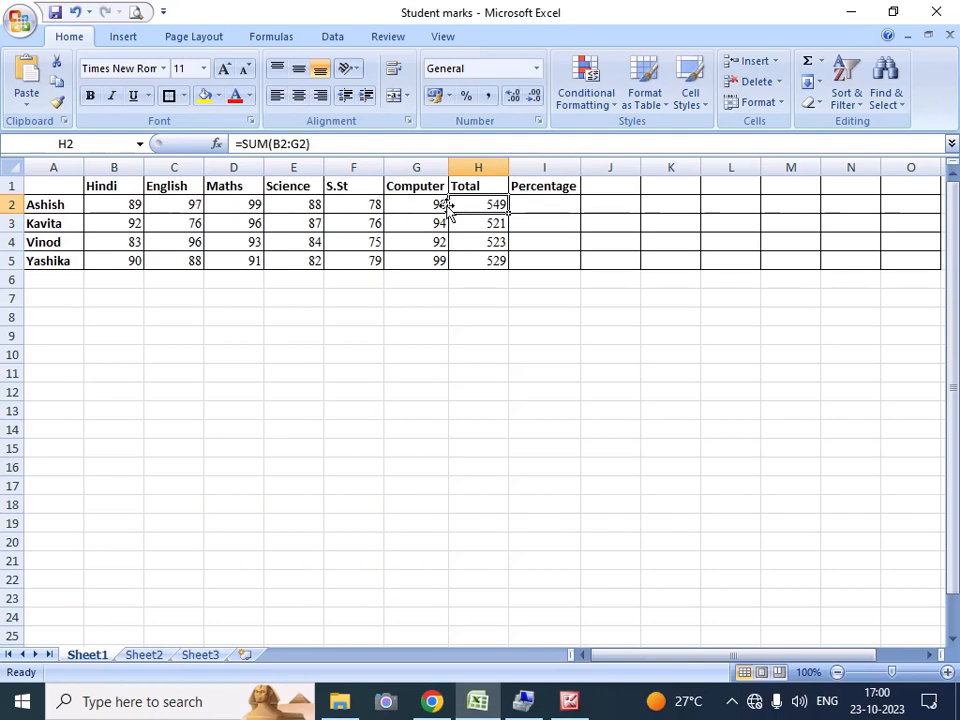
click(528, 202)
text(=)
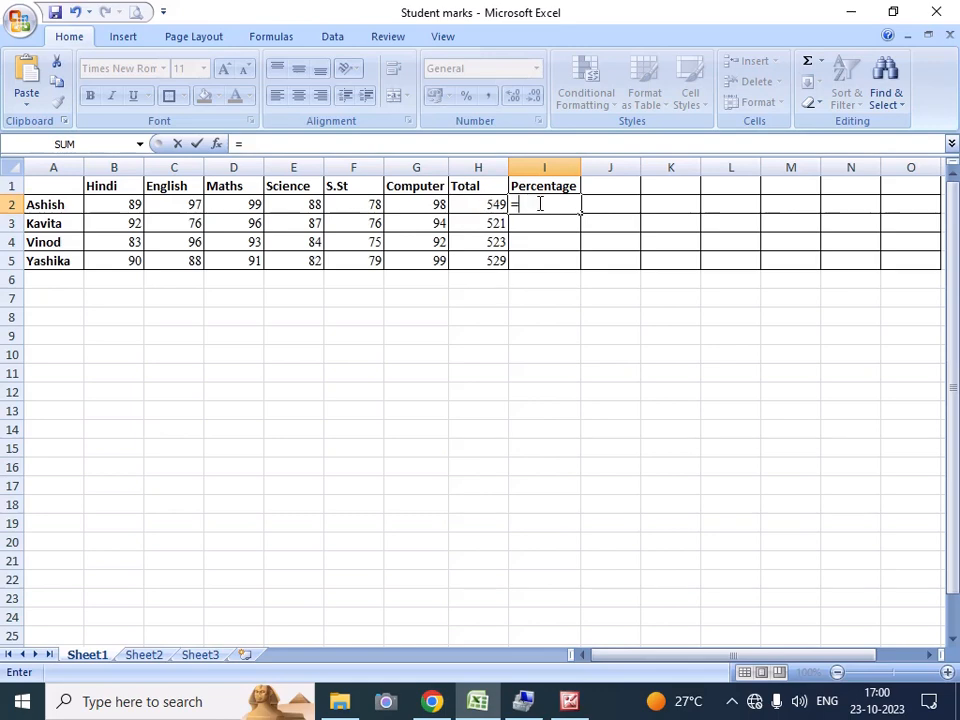
text(h2)
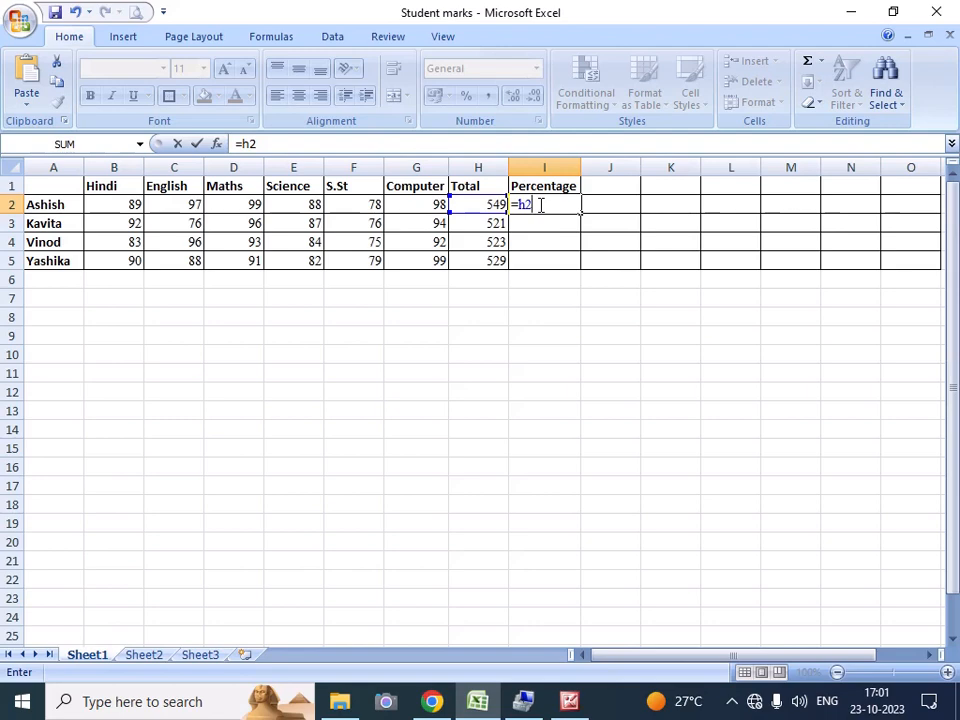
Step: Switch to Paint by launching mspaint and choose the Pencil tool
key(super+r)
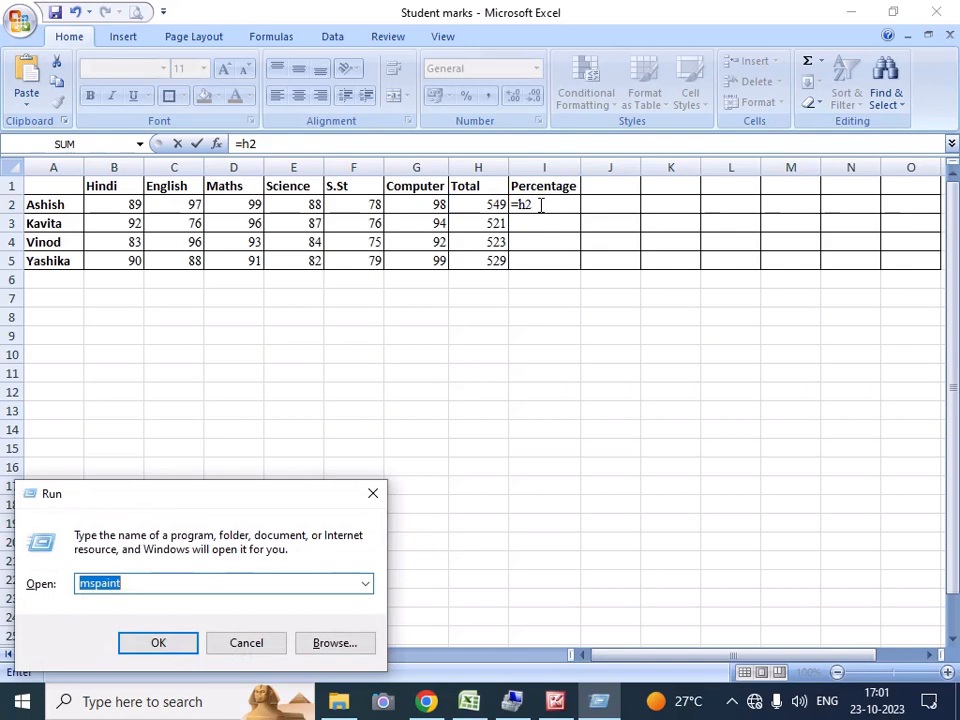
key(Return)
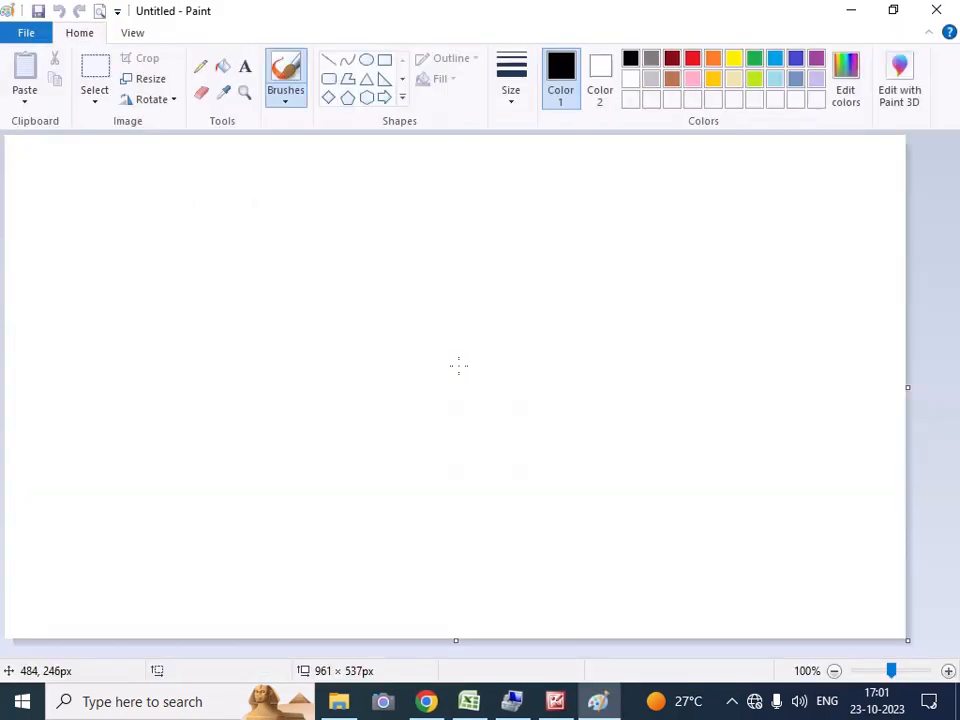
click(200, 67)
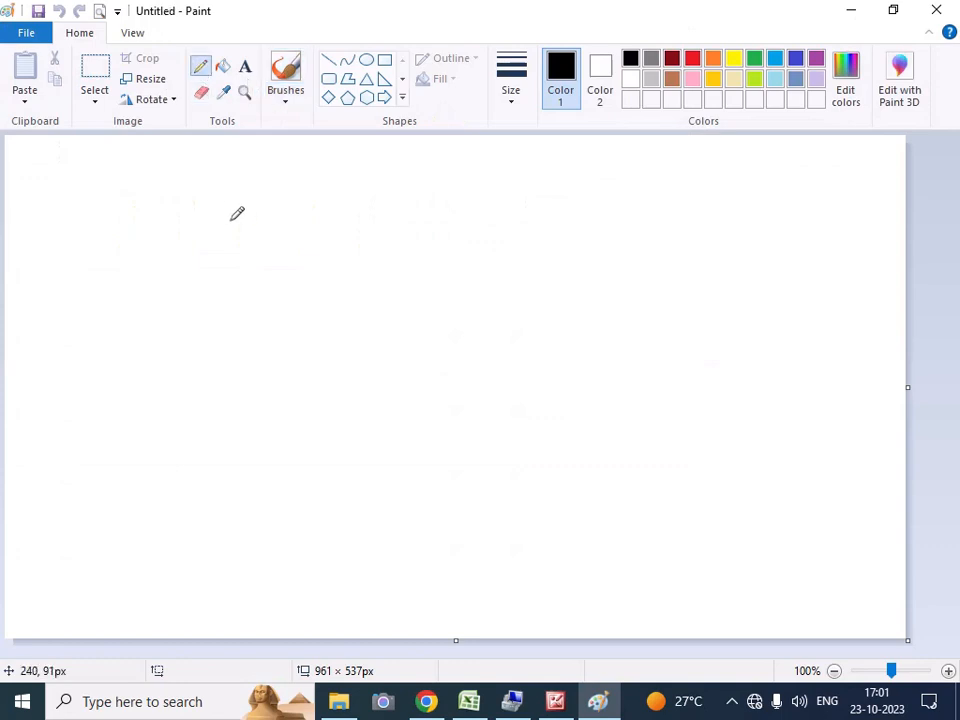
Step: Handwrite the percentage calculation on the blank canvas as the fraction 529 over 600, multiplied by 100
mouse_move(240, 215)
mouse_down()
mouse_move(257, 214)
mouse_move(233, 216)
mouse_move(247, 226)
mouse_move(237, 240)
mouse_move(283, 225)
mouse_move(289, 238)
mouse_move(298, 221)
mouse_move(325, 211)
mouse_move(314, 244)
mouse_move(304, 242)
mouse_up()
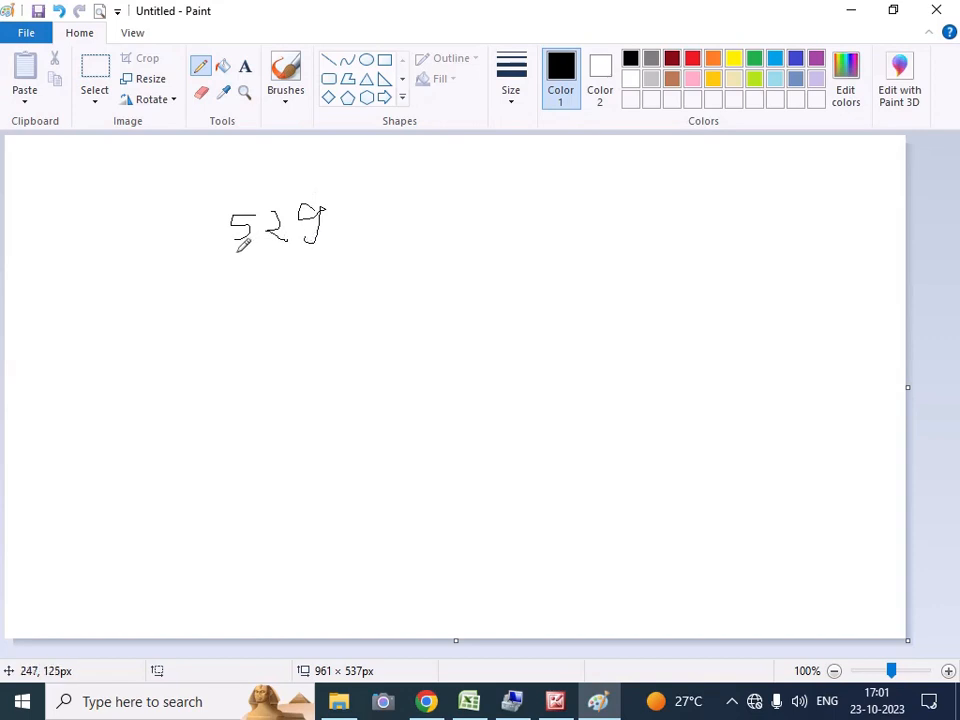
drag(230, 257, 336, 261)
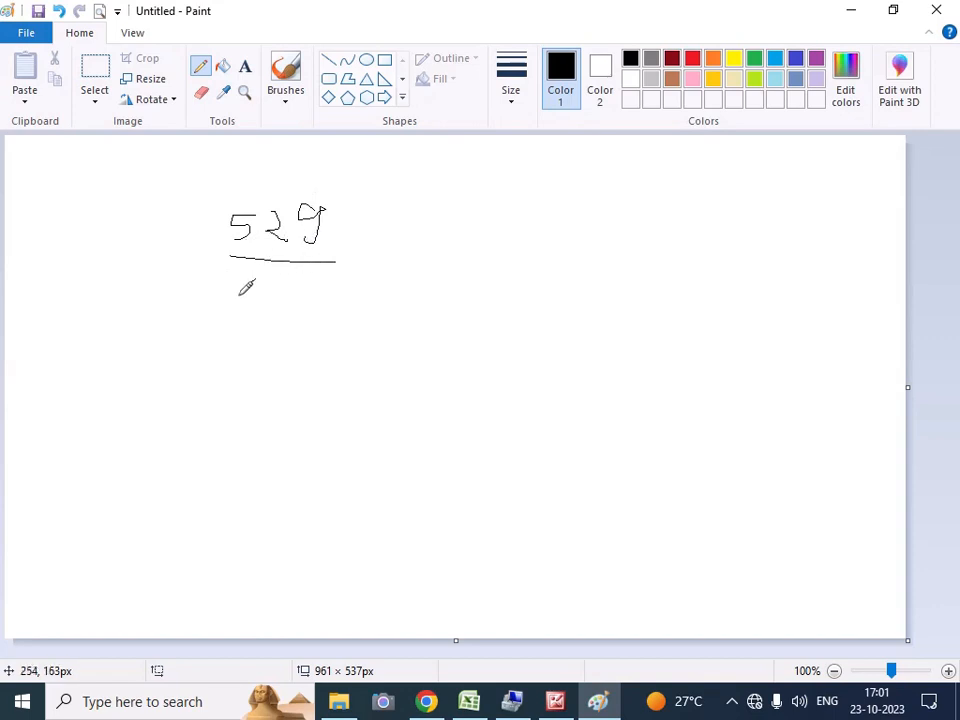
mouse_move(256, 281)
mouse_down()
mouse_move(259, 315)
mouse_move(251, 295)
mouse_move(302, 308)
mouse_move(281, 291)
mouse_move(321, 311)
mouse_move(343, 296)
mouse_move(326, 291)
mouse_up()
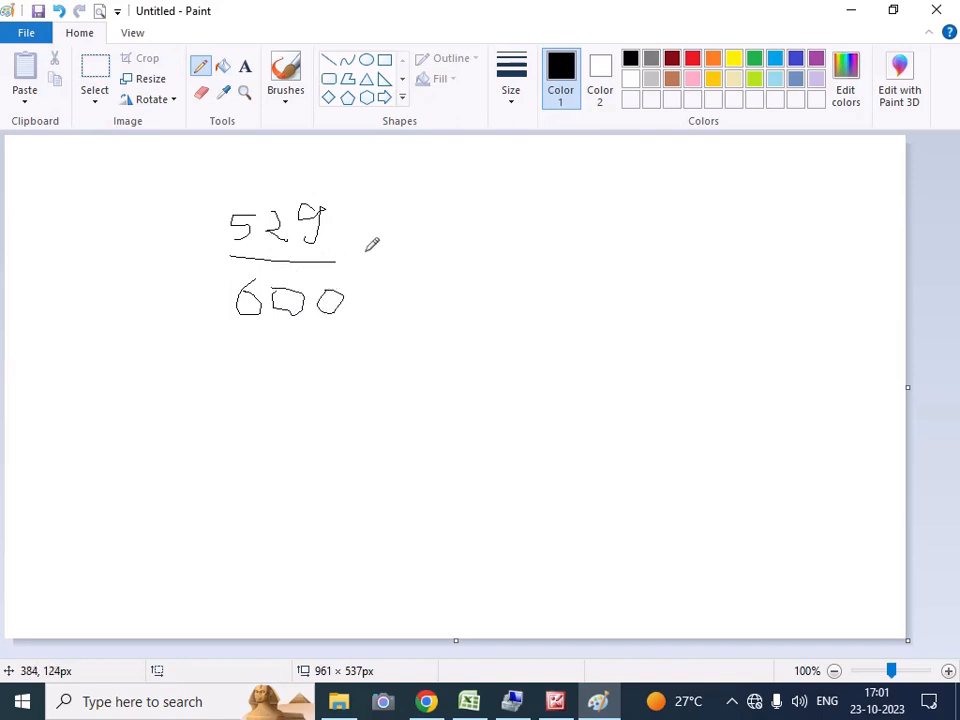
drag(381, 237, 362, 266)
drag(362, 238, 381, 268)
mouse_move(409, 228)
mouse_down()
mouse_move(409, 269)
mouse_move(439, 249)
mouse_move(430, 244)
mouse_move(476, 248)
mouse_move(462, 243)
mouse_up()
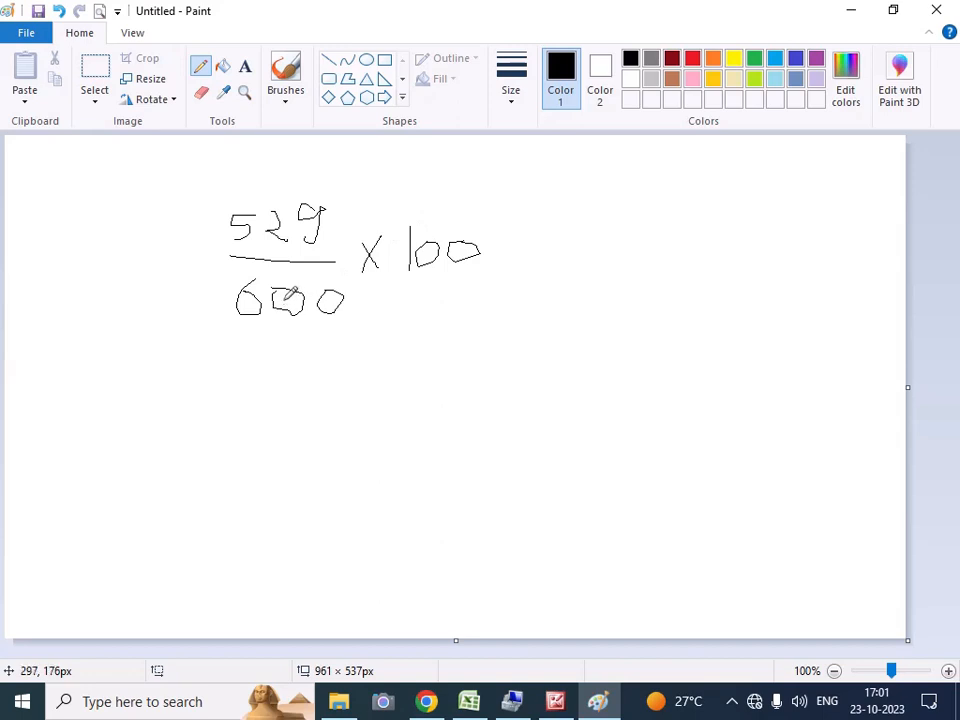
Step: Strike out the two trailing zeros of 600 and of 100 in the handwritten calculation
drag(343, 296, 272, 296)
drag(415, 256, 490, 256)
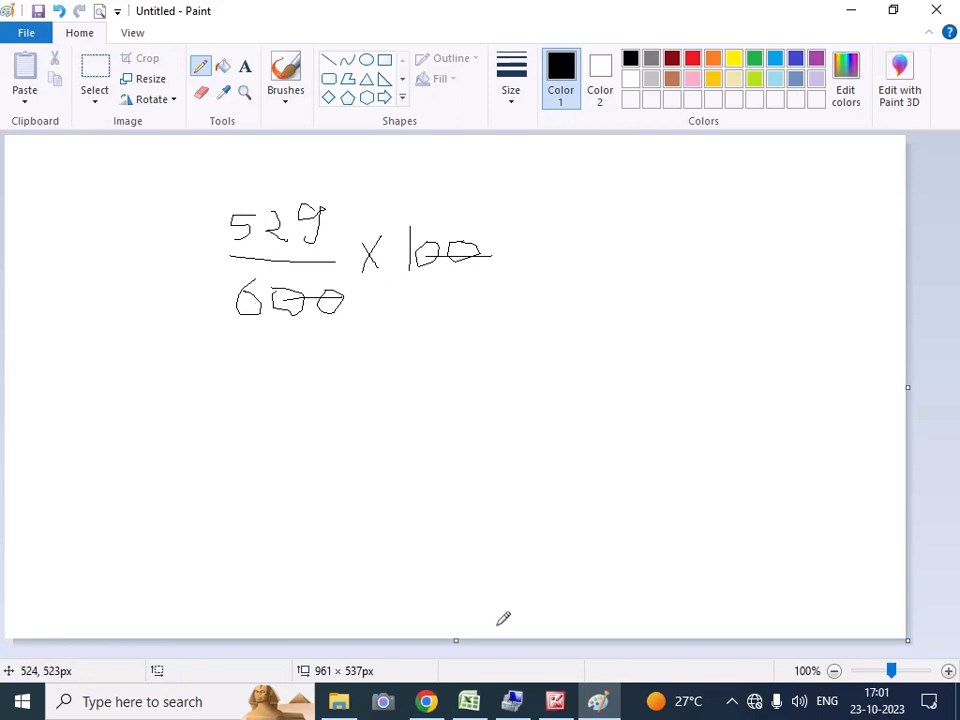
Step: Switch back to the Student marks workbook in Excel and complete the percentage formula in I2 as =h2/6
click(468, 703)
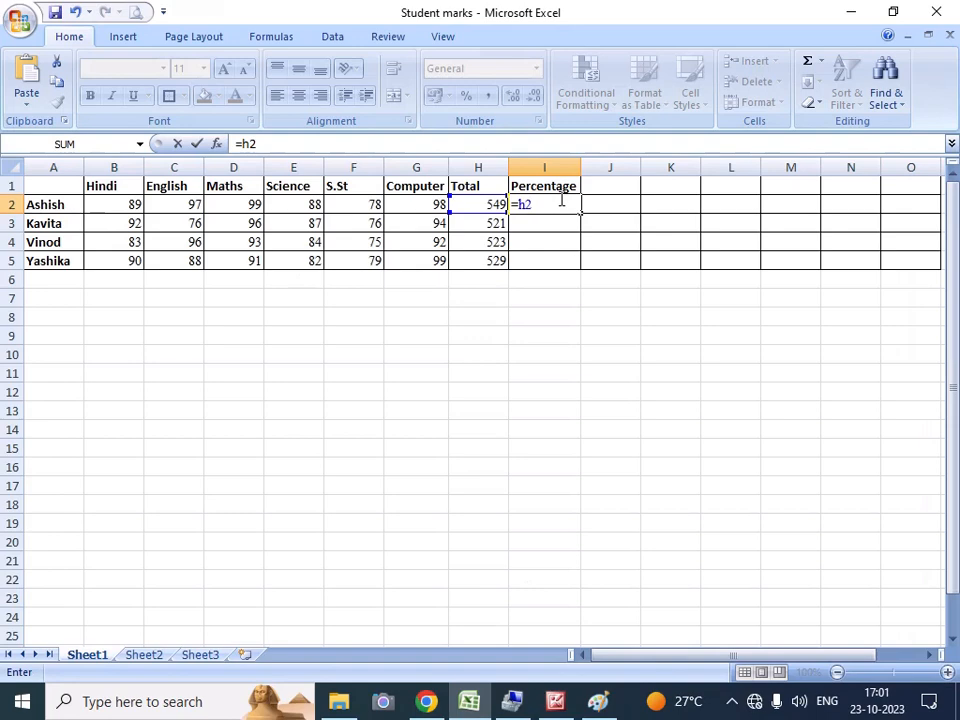
text(/6)
key(Return)
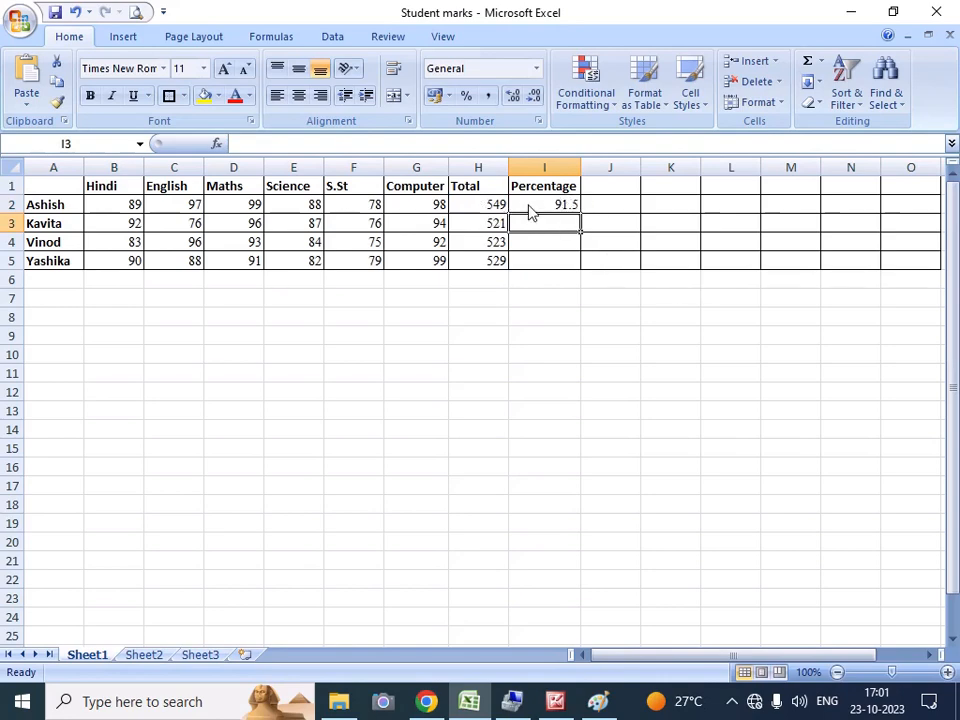
Step: Copy the percentage formula from I2 down to I5 for the remaining students
click(555, 200)
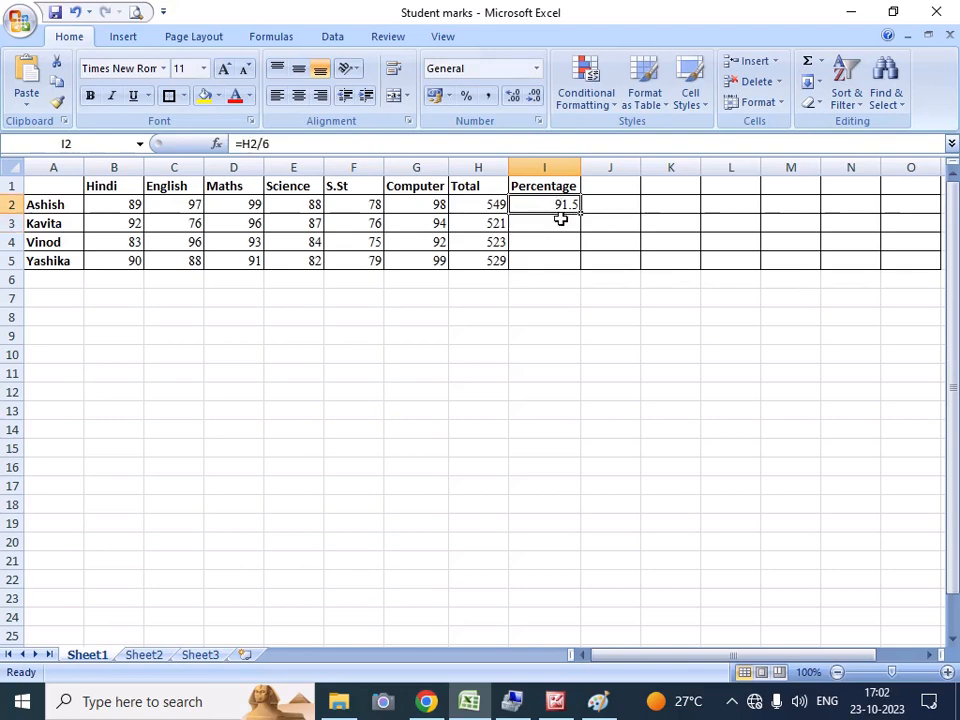
drag(579, 208, 572, 262)
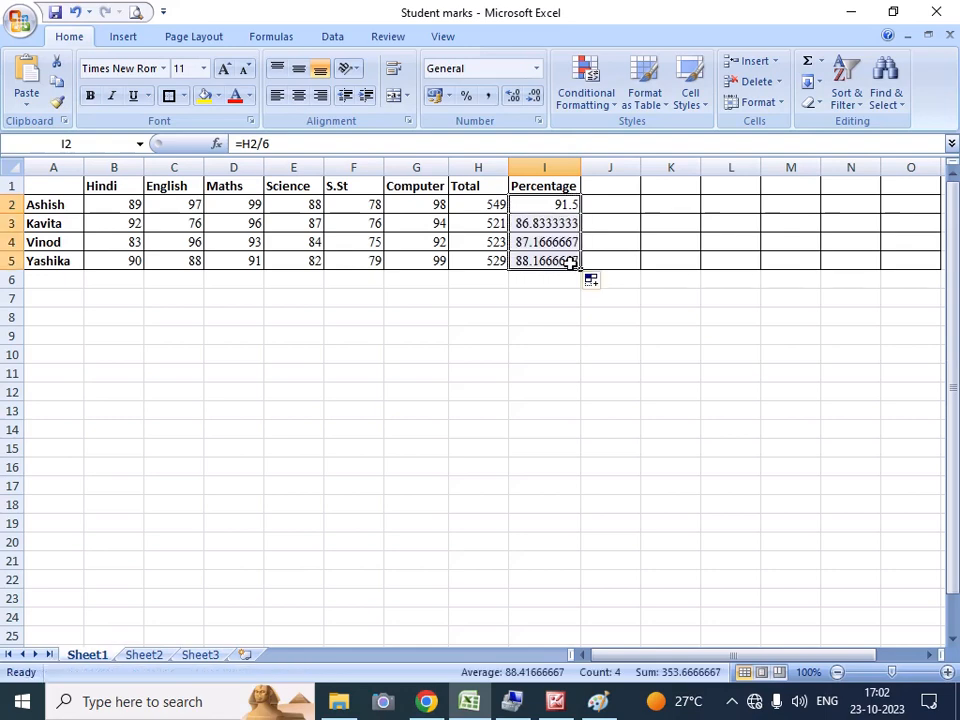
click(551, 302)
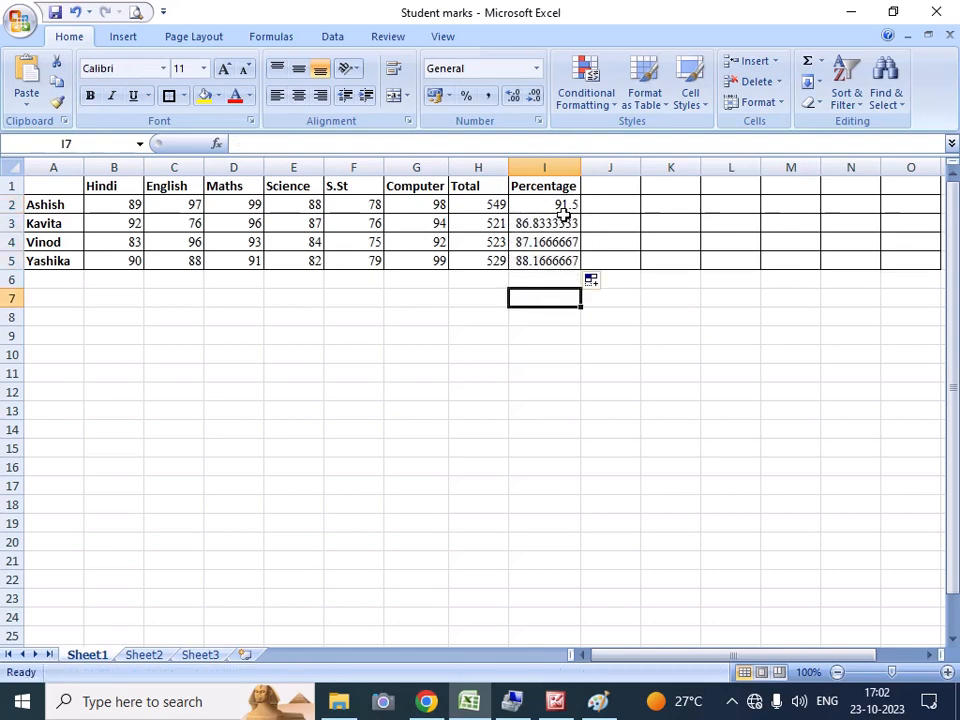
click(555, 374)
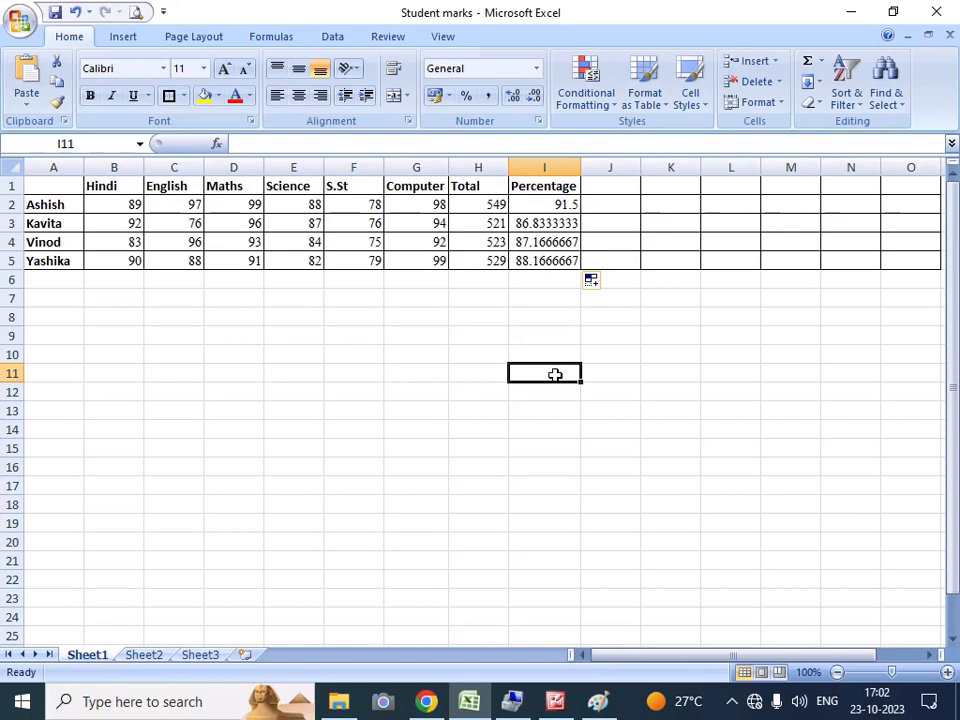
click(360, 411)
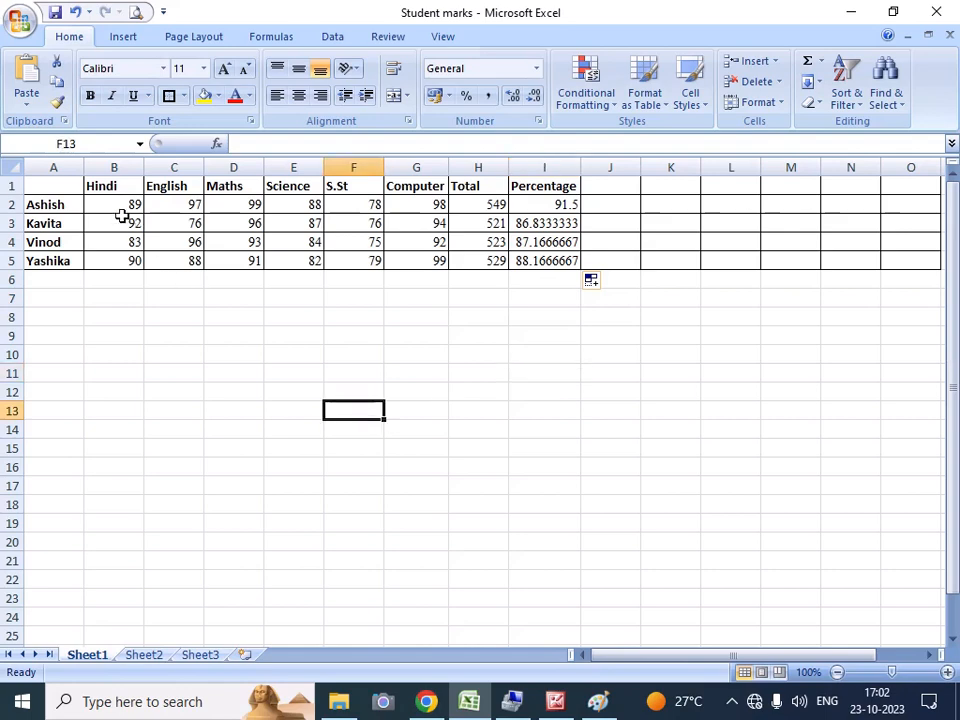
Step: Add the heading "max" in cell J1
click(613, 181)
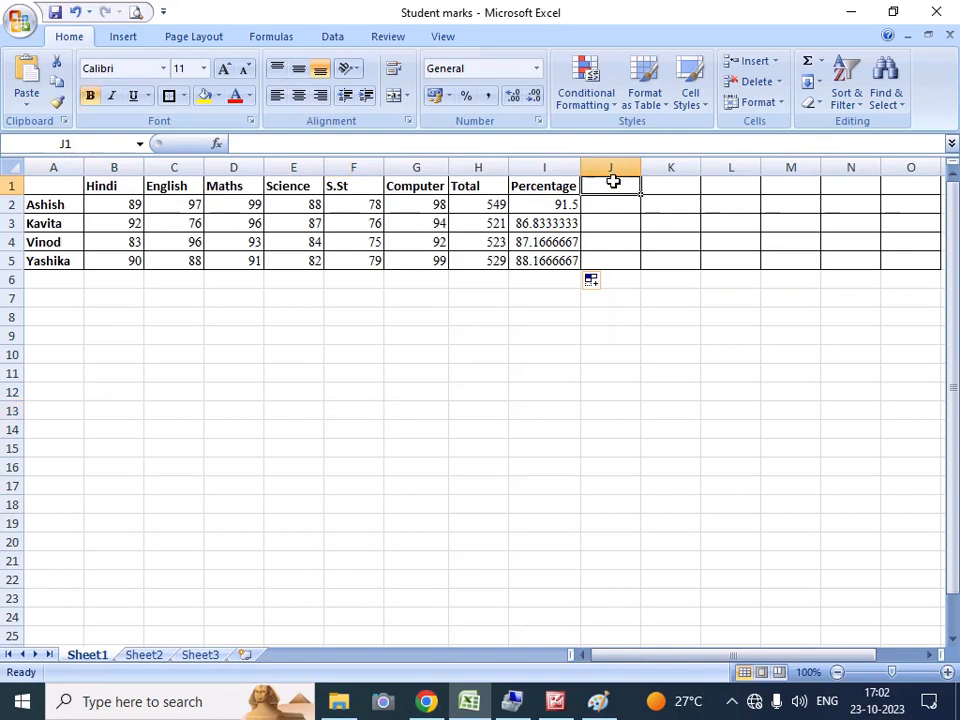
text(max)
key(Return)
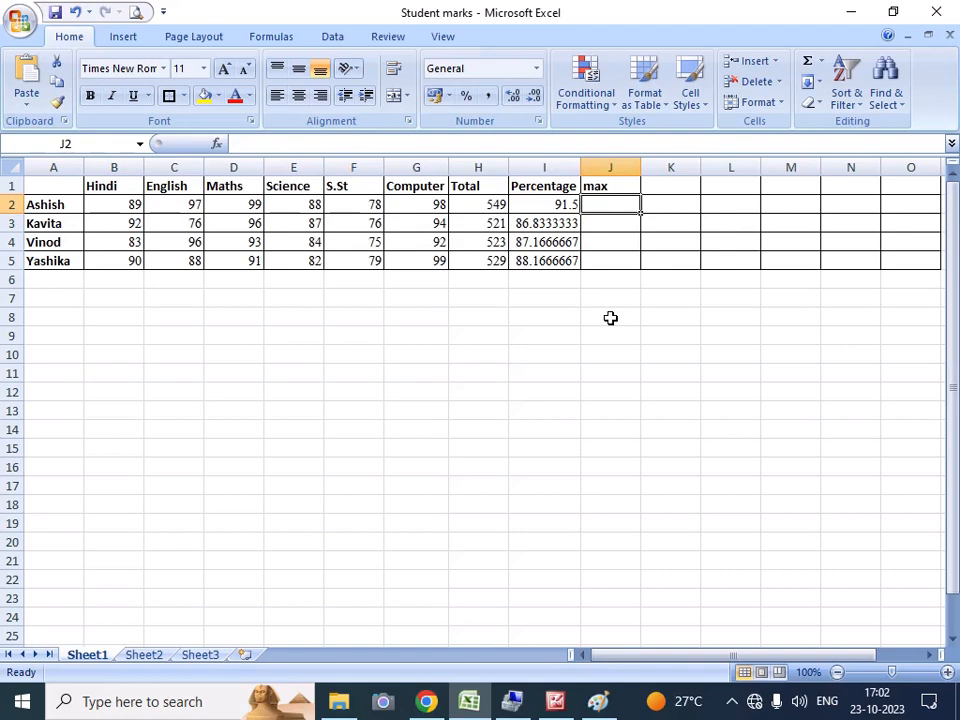
Step: Calculate the first student's highest mark in J2 with the formula =max(b2:g2)
text(=)
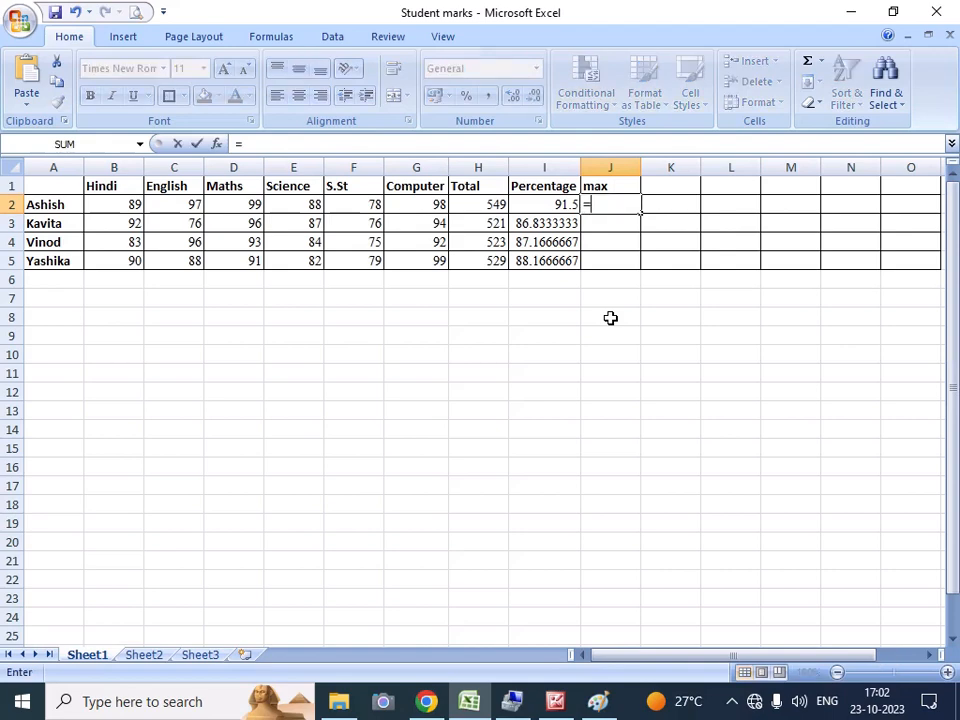
text(m)
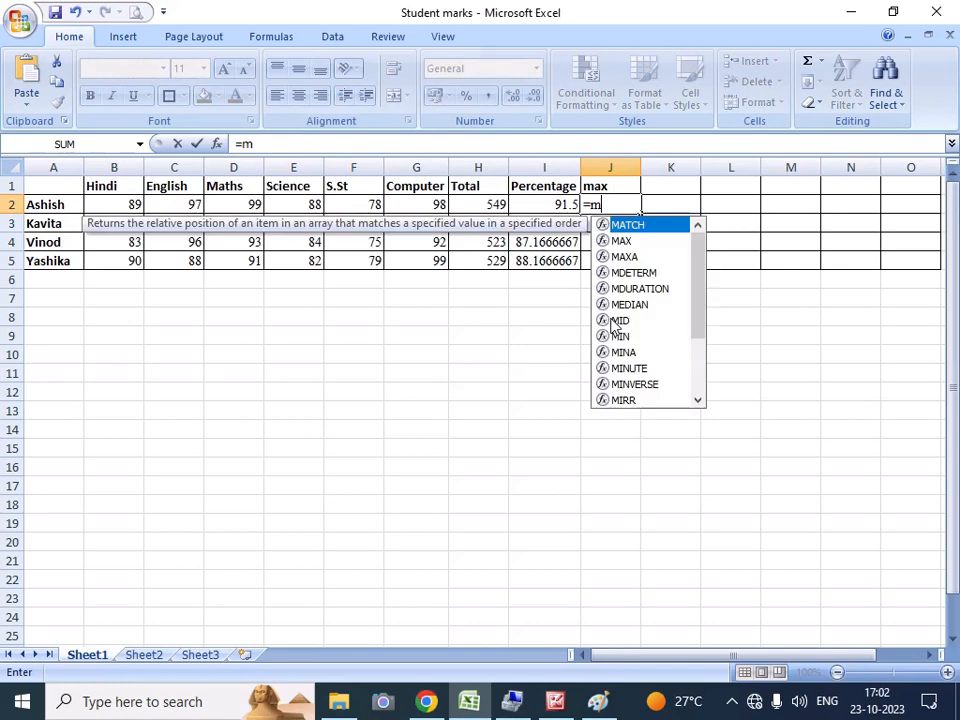
text(ax()
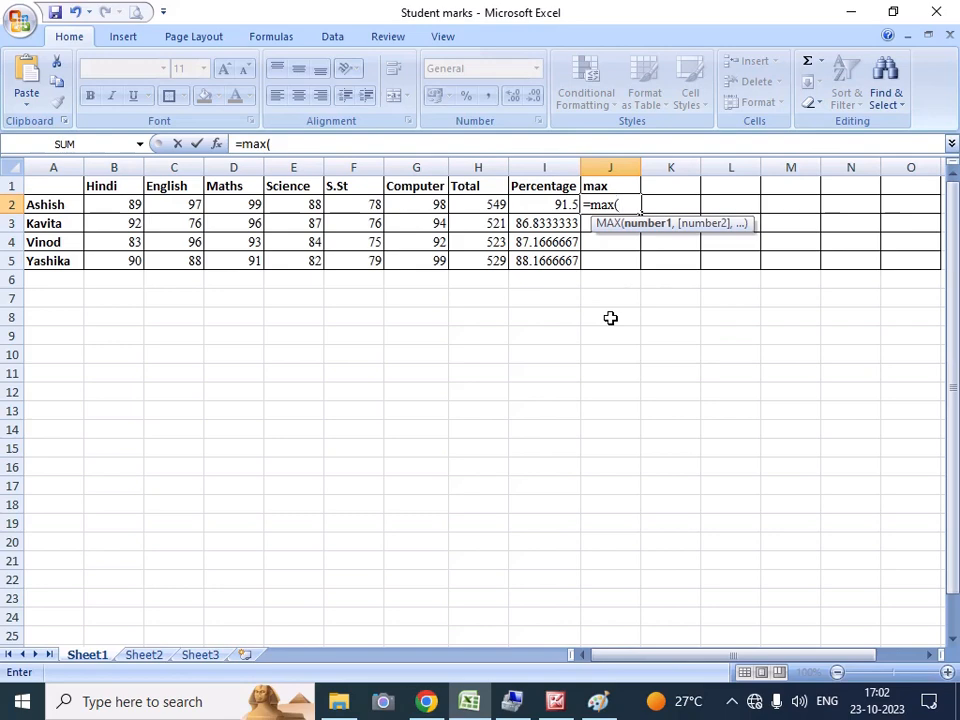
text(b2:g2)
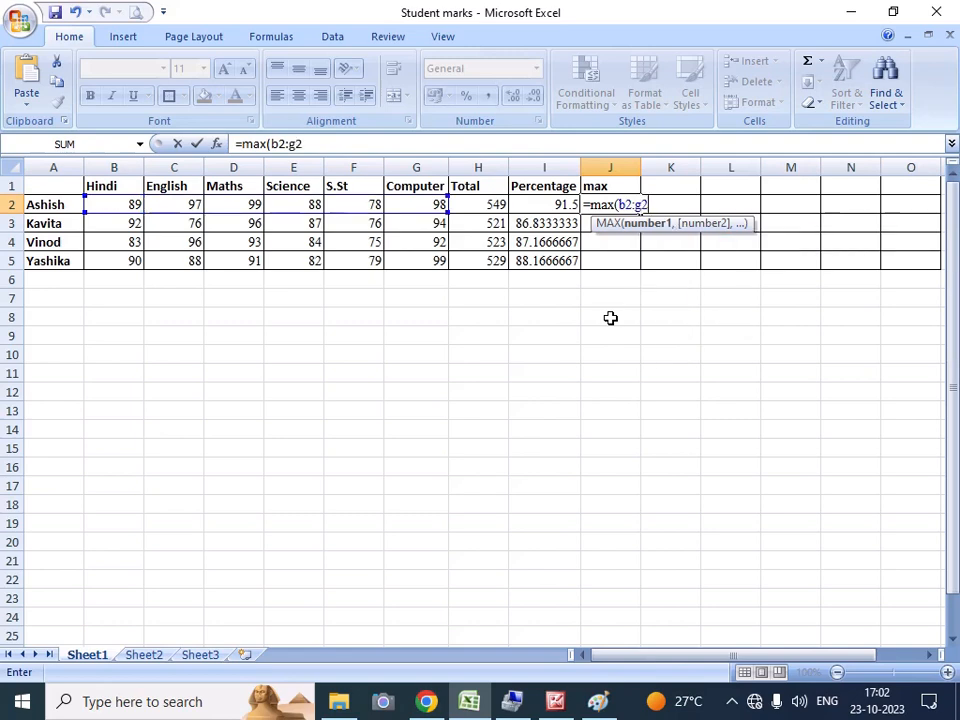
text())
key(Return)
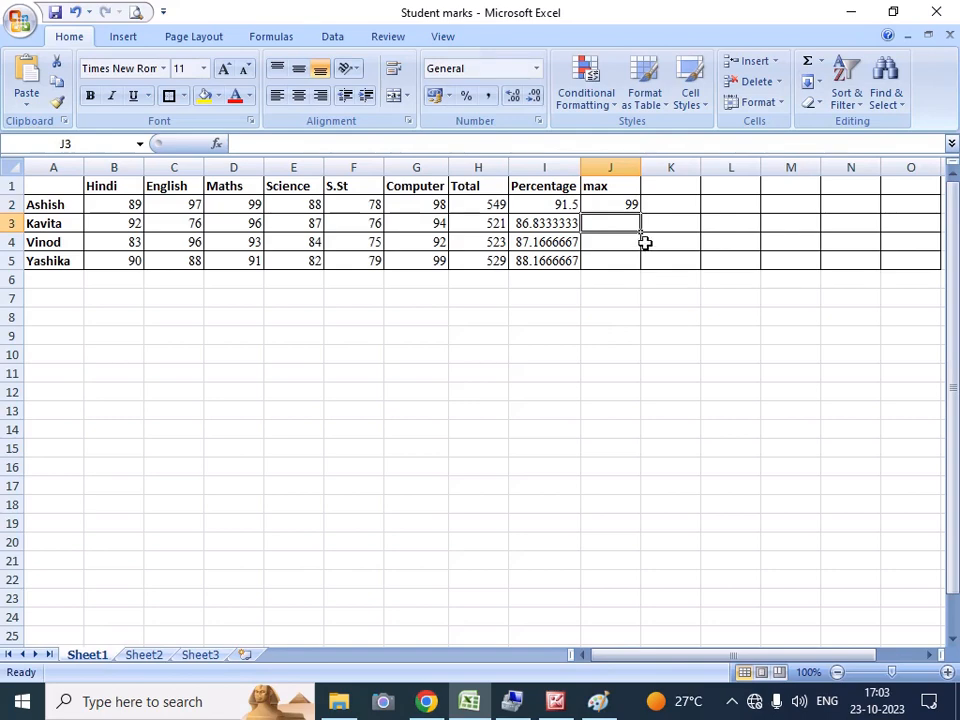
Step: Add the heading "min" in cell K1
click(669, 189)
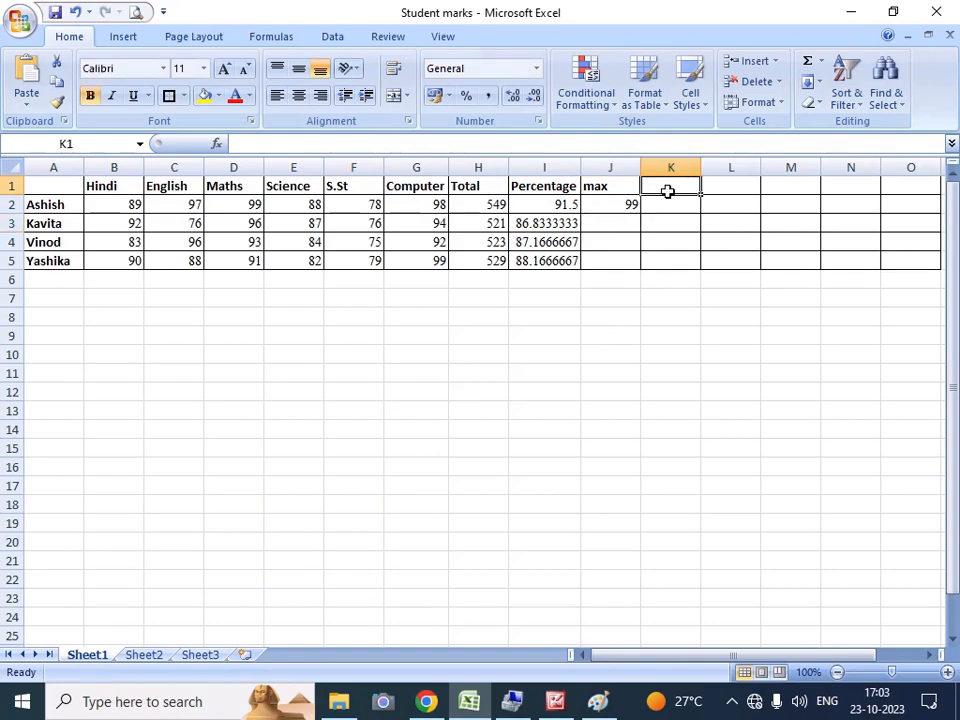
text(min)
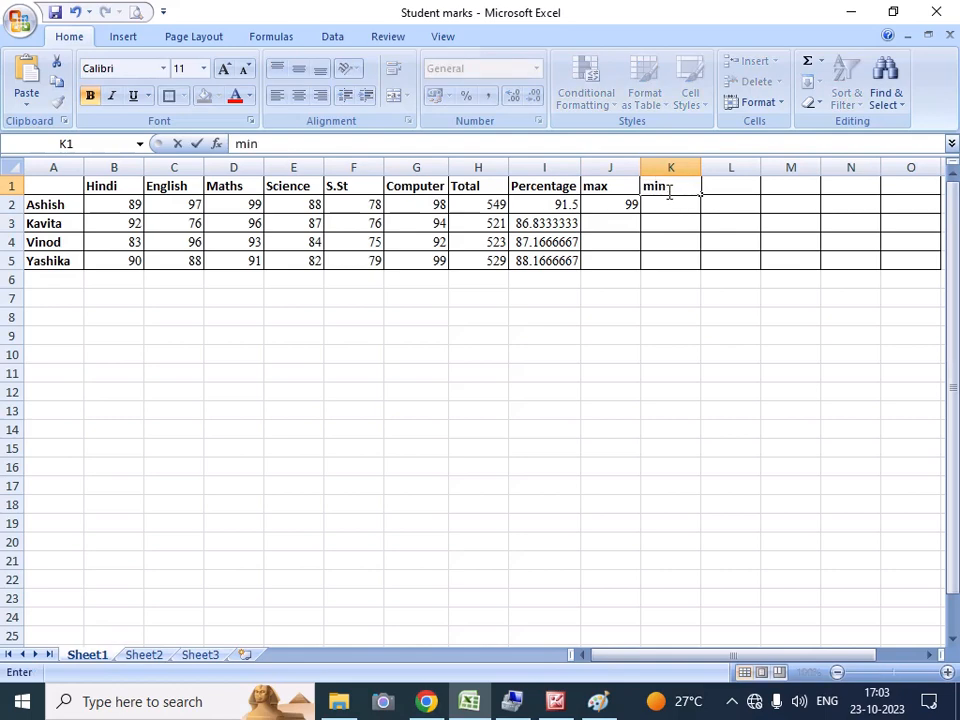
text(()
key(BackSpace)
key(Return)
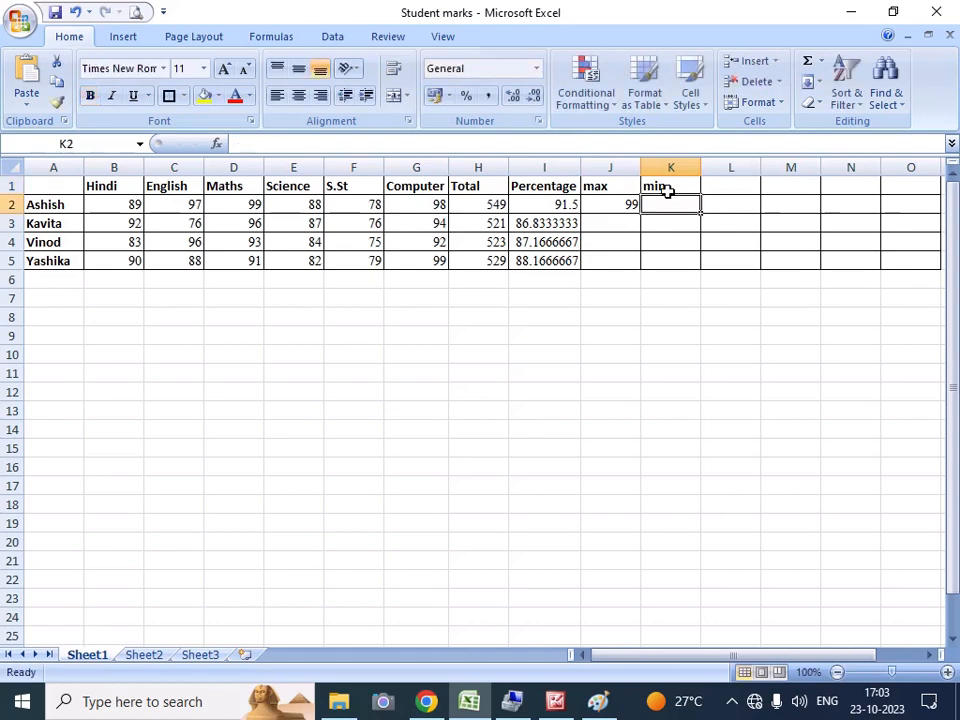
Step: Calculate the first student's lowest mark in K2 with the formula =min(b2:g2)
text(=)
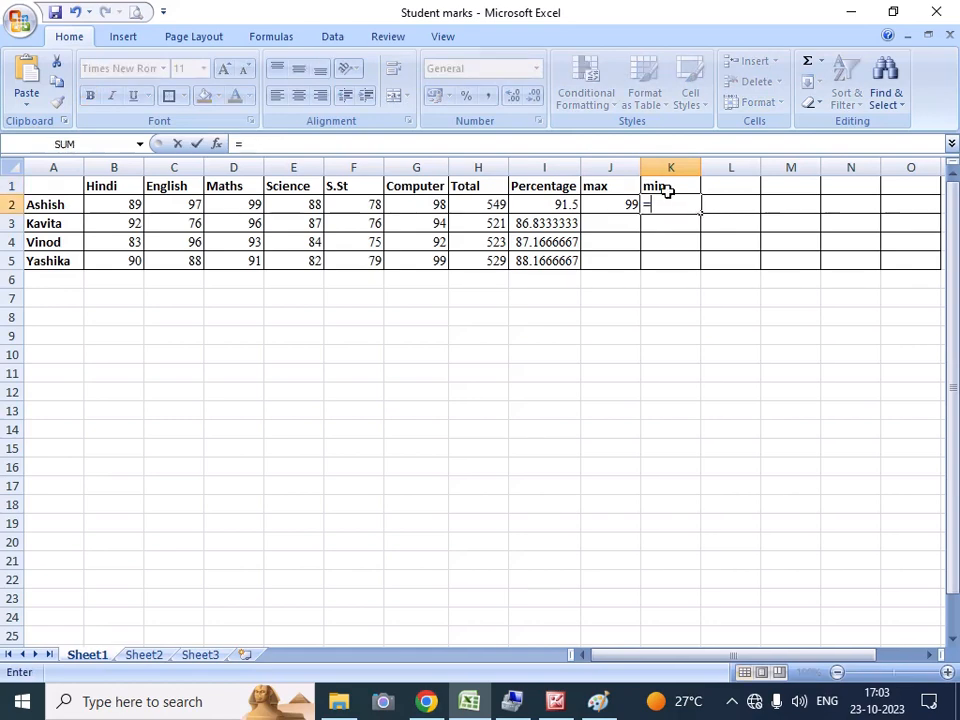
text(min()
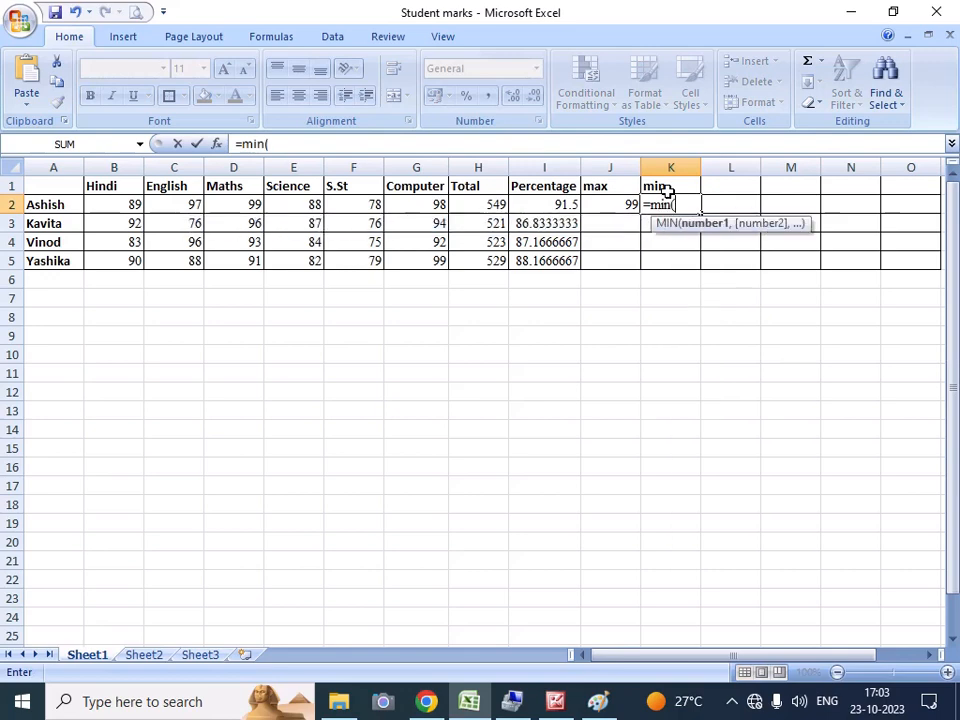
text(b2:g2)
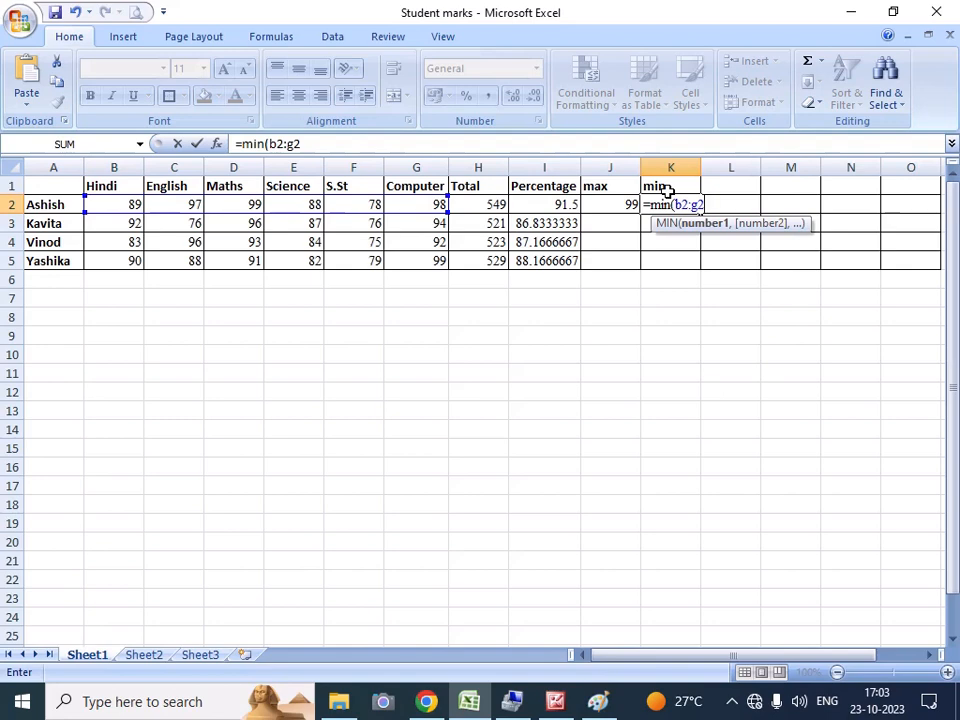
text())
key(Return)
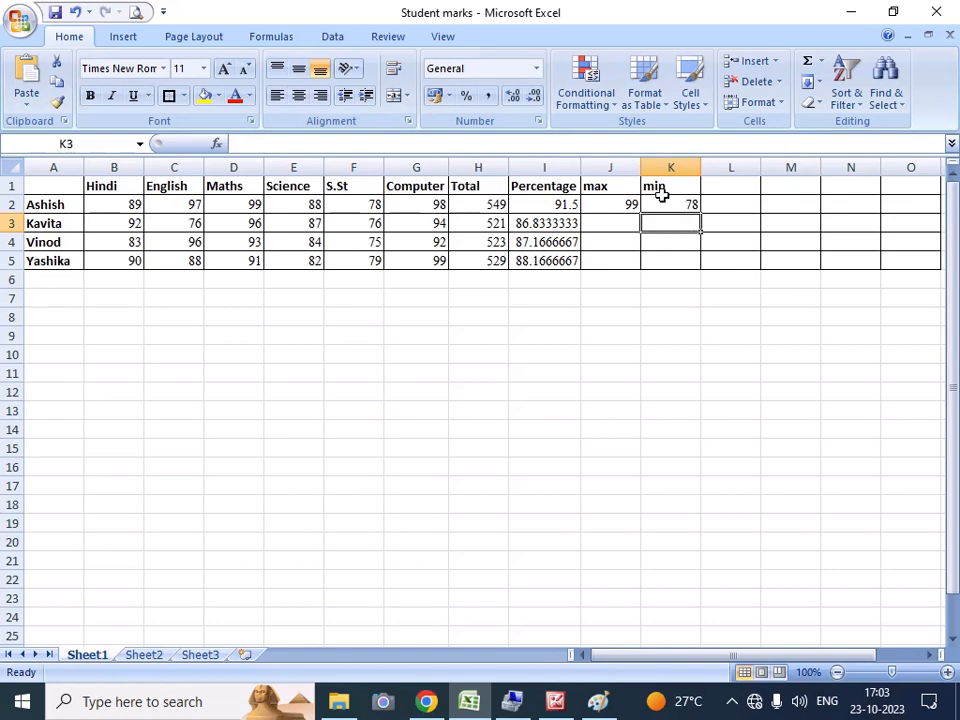
Step: Add the heading "avg" in L1 and calculate the first student's average in L2 with =h2/6
click(726, 184)
text(avg)
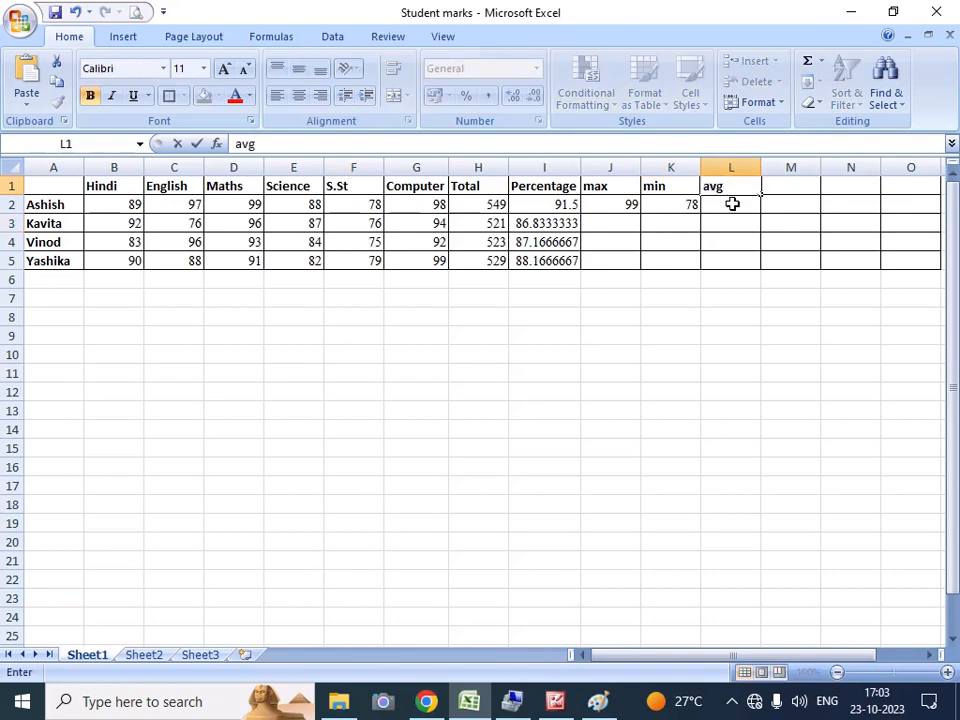
click(732, 204)
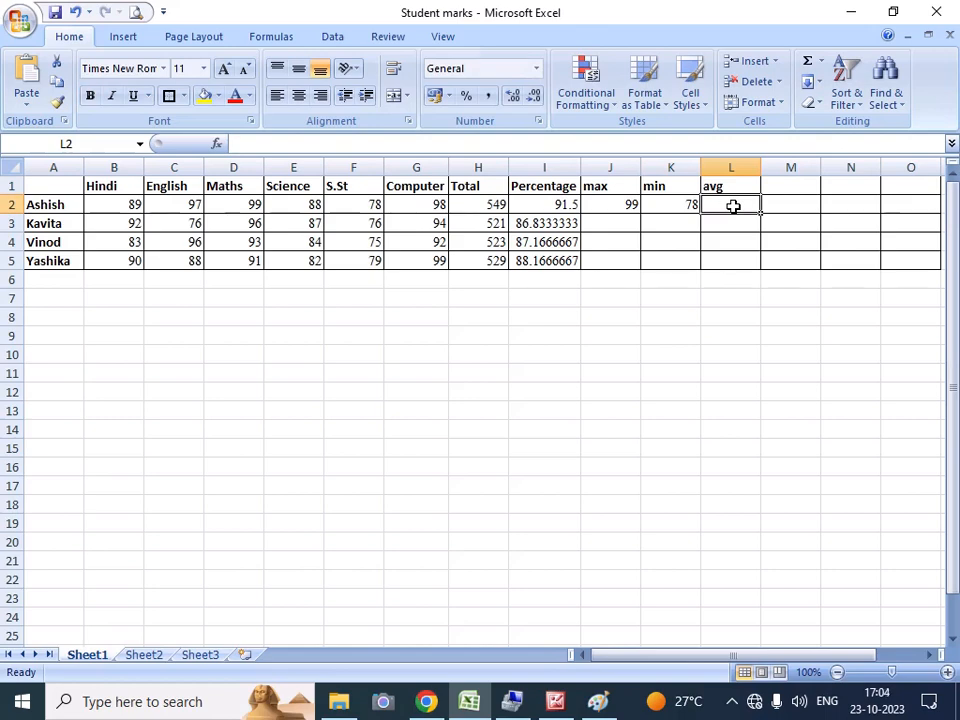
text(=)
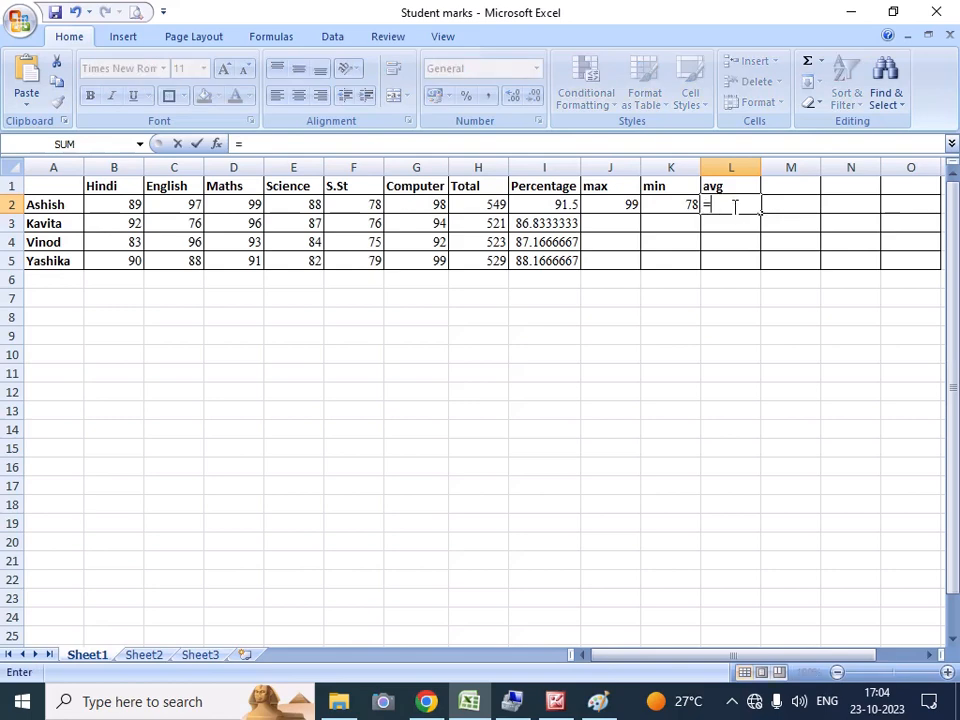
text(h2)
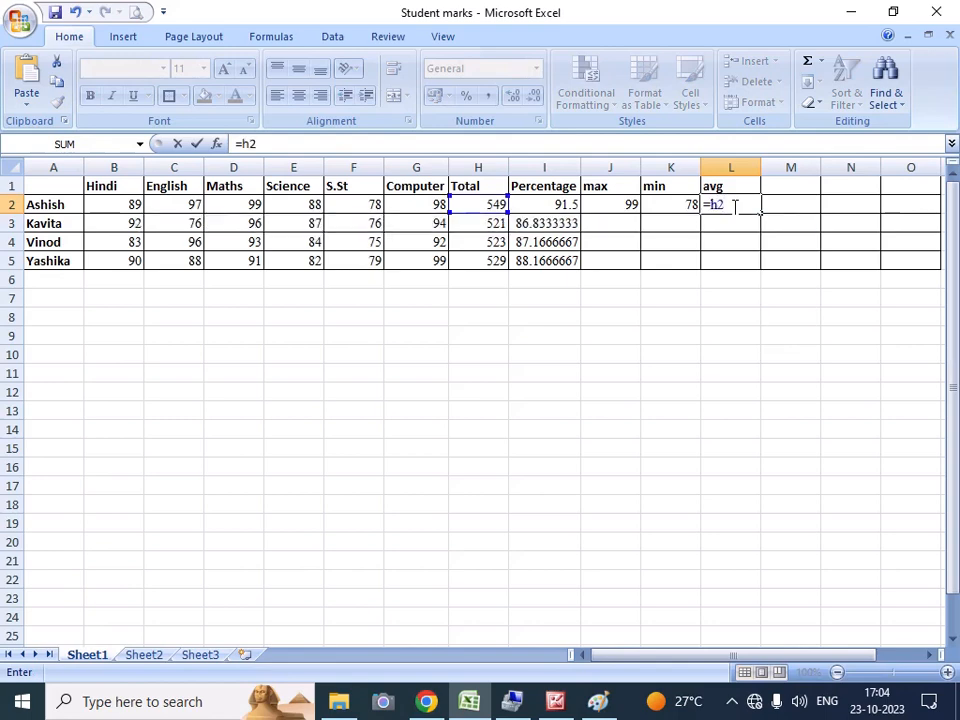
text(/6)
key(Return)
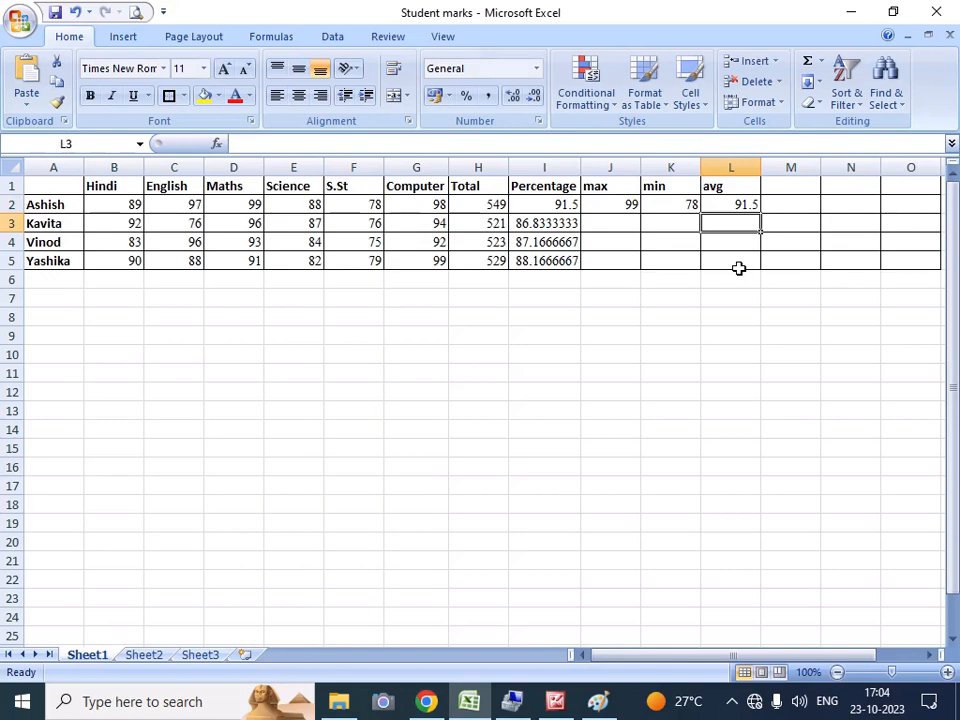
Step: Copy the max formula from J2 down to J5 for the other students
click(619, 206)
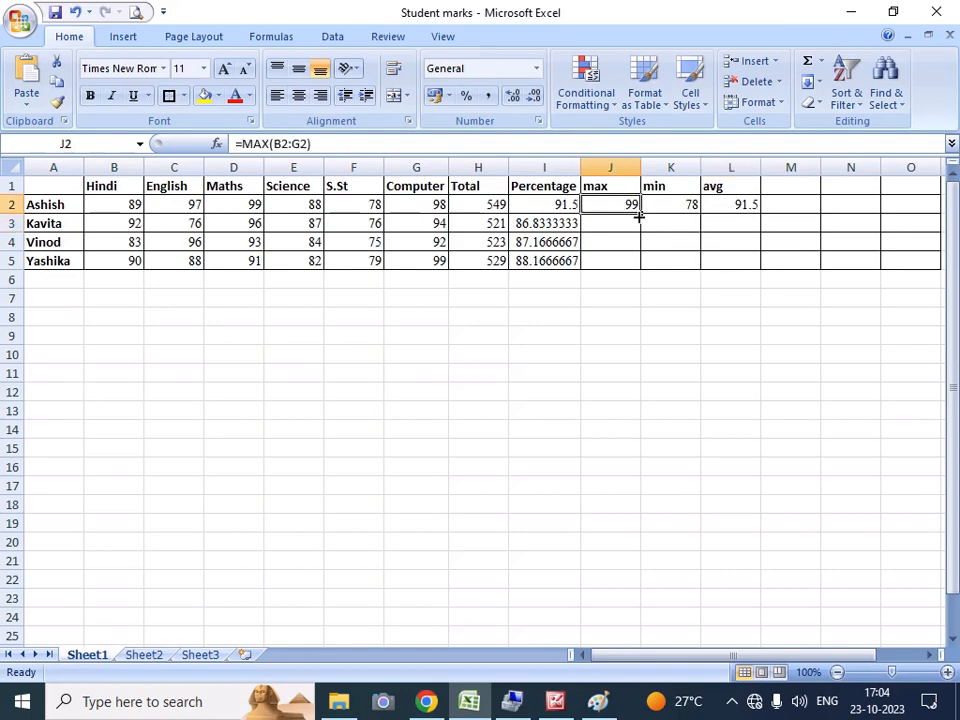
click(643, 219)
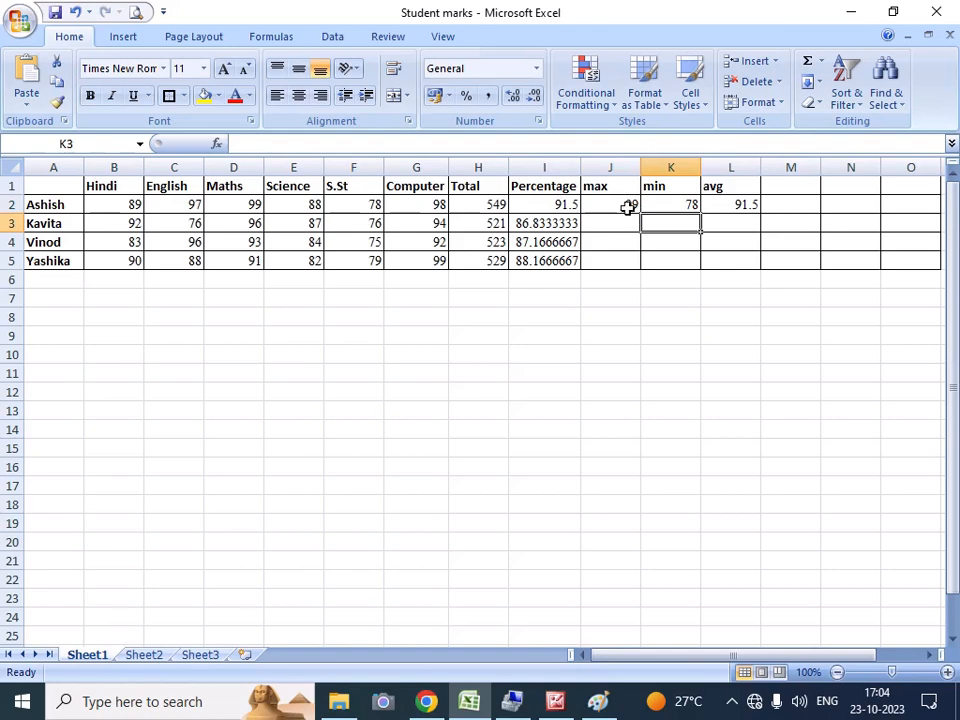
click(628, 208)
drag(642, 215, 645, 274)
Step: Copy the min formula in K2 and the avg formula in L2 down to row 5
click(692, 206)
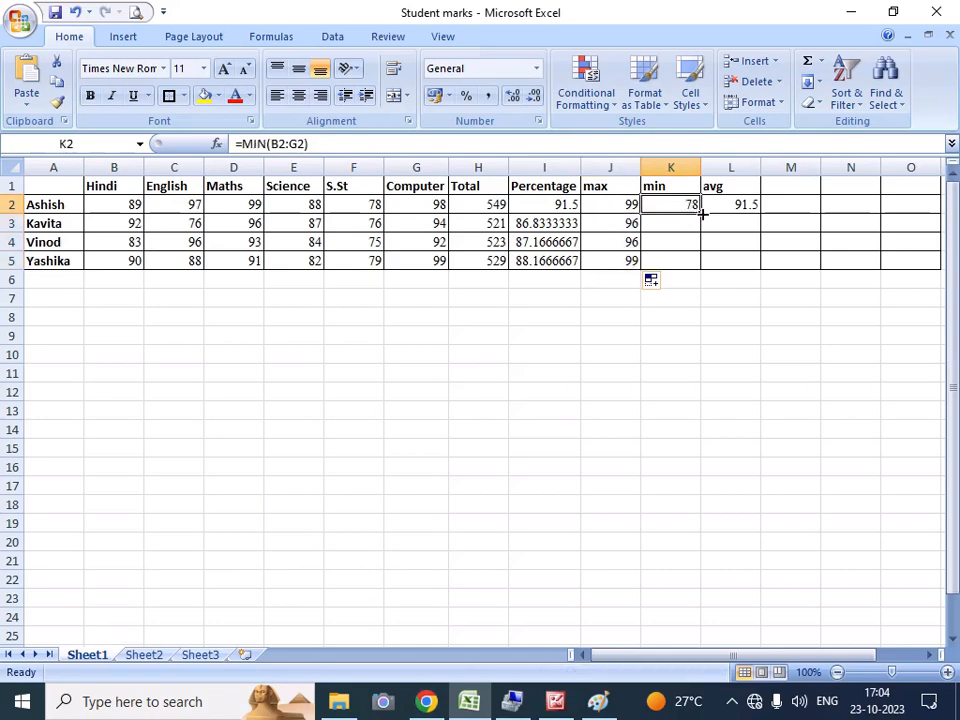
drag(702, 213, 705, 258)
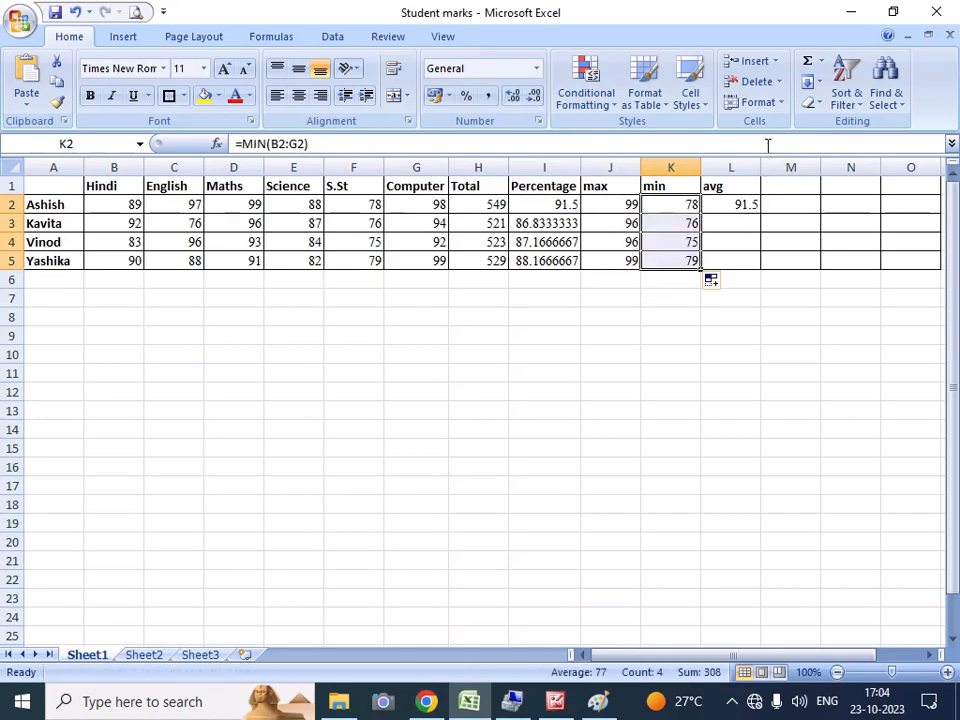
click(738, 208)
drag(758, 211, 761, 262)
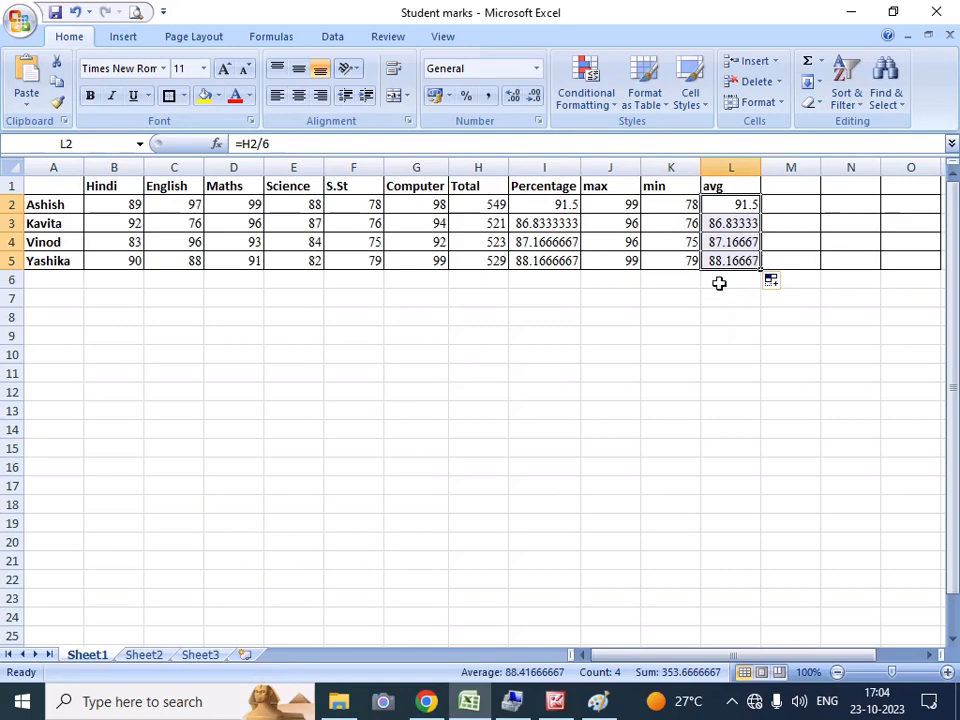
Step: Enter the current date in cell K10, below the marks table, with the formula =today()
click(668, 362)
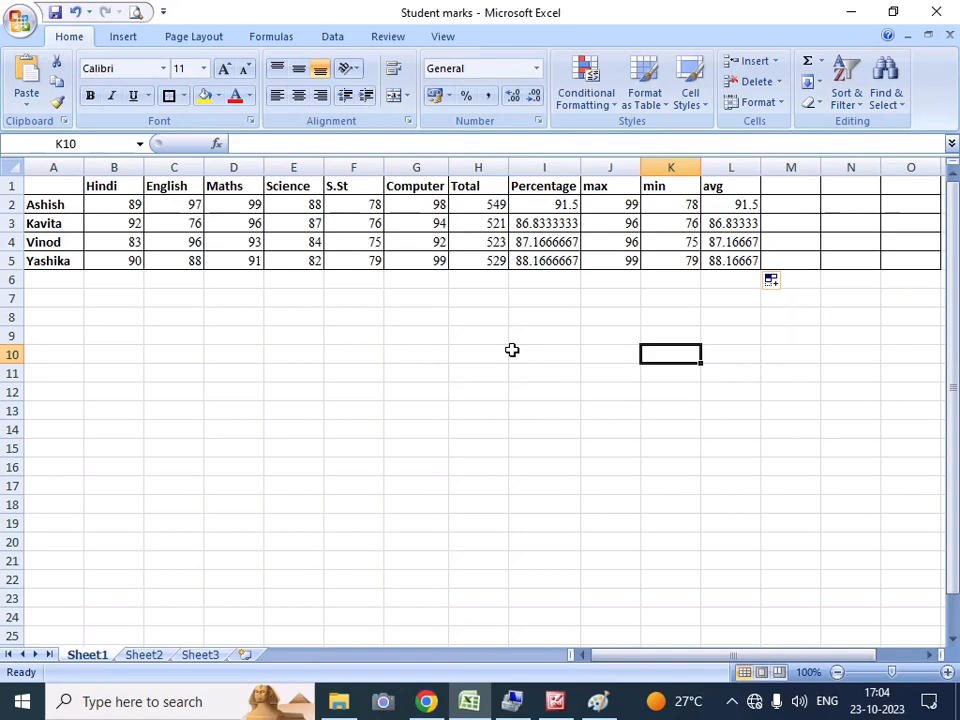
text(=)
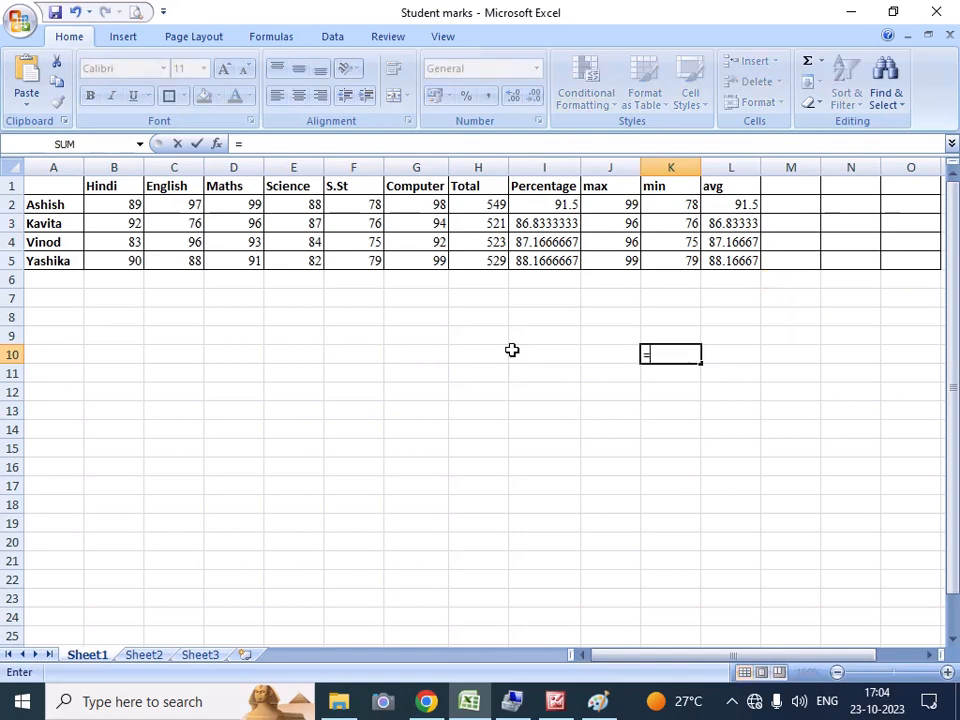
text(today)
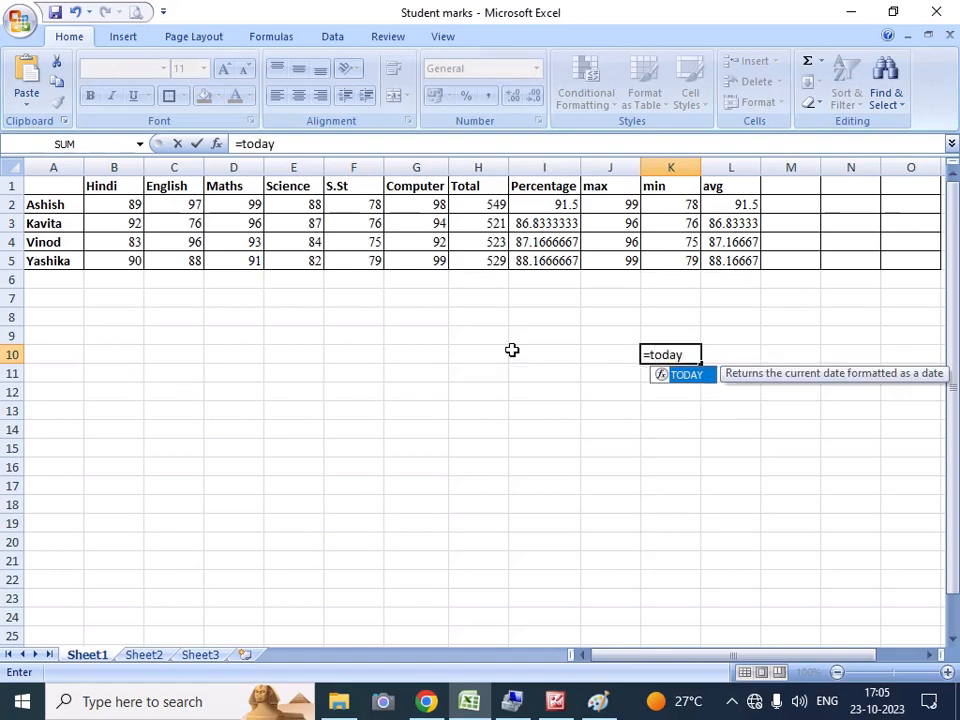
text(())
key(Return)
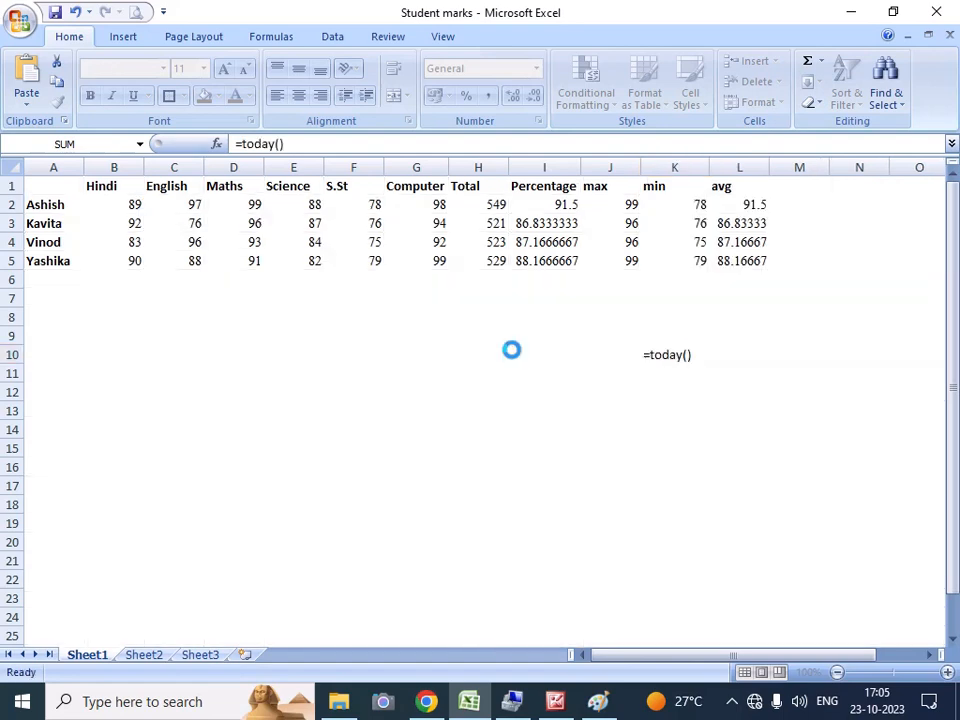
click(700, 355)
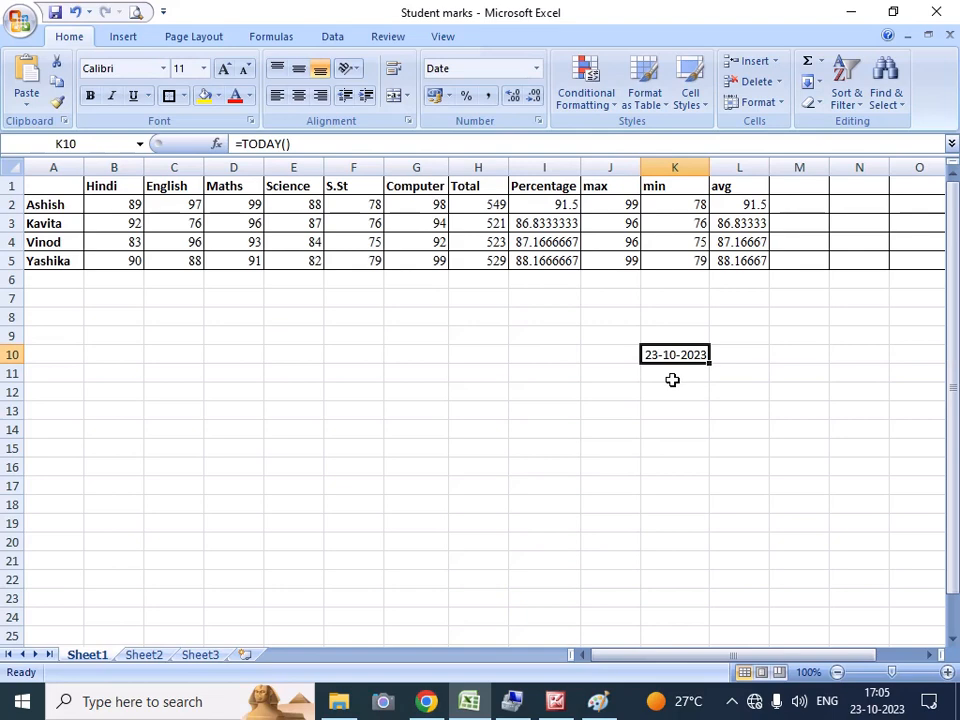
Step: Extract the current month number in K11 with the formula =month(today()) and reselect that cell to review its formula
click(672, 380)
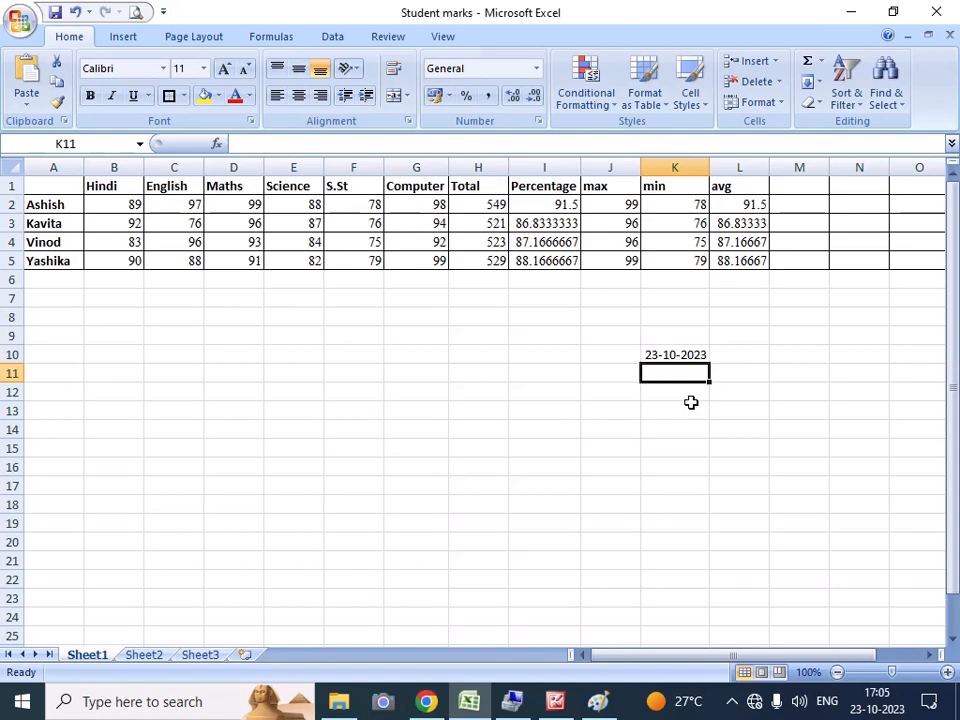
text(=mo)
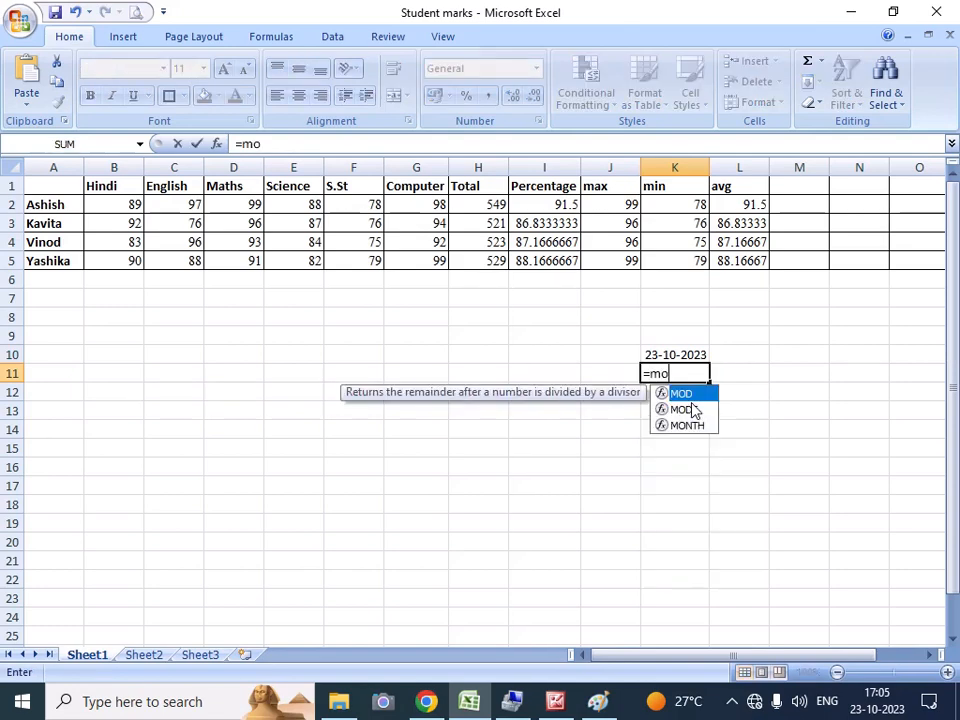
text(nth)
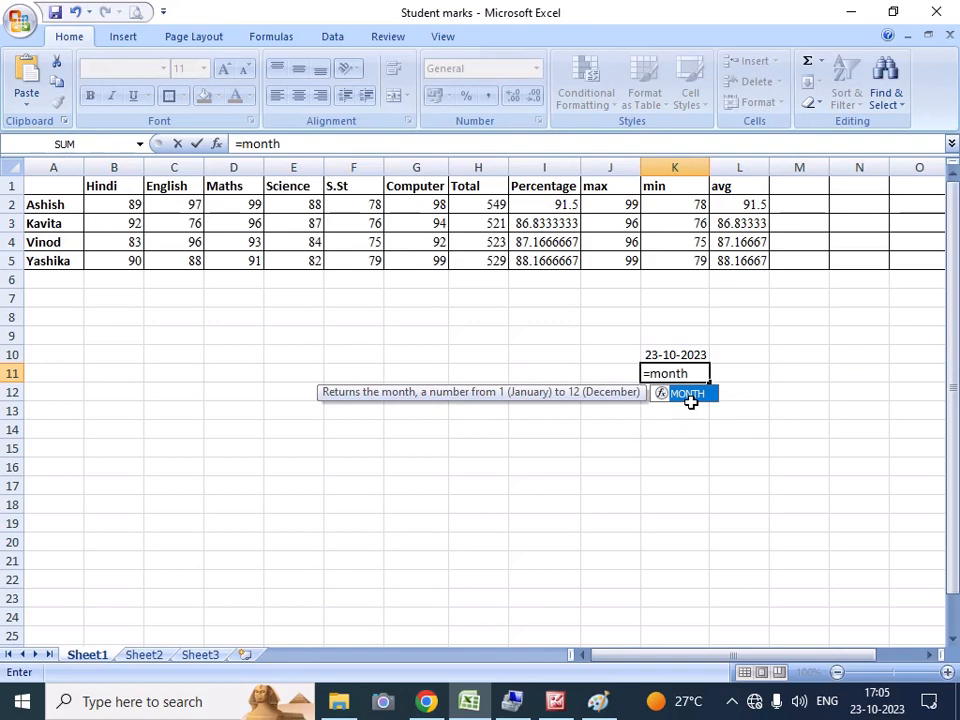
text(()
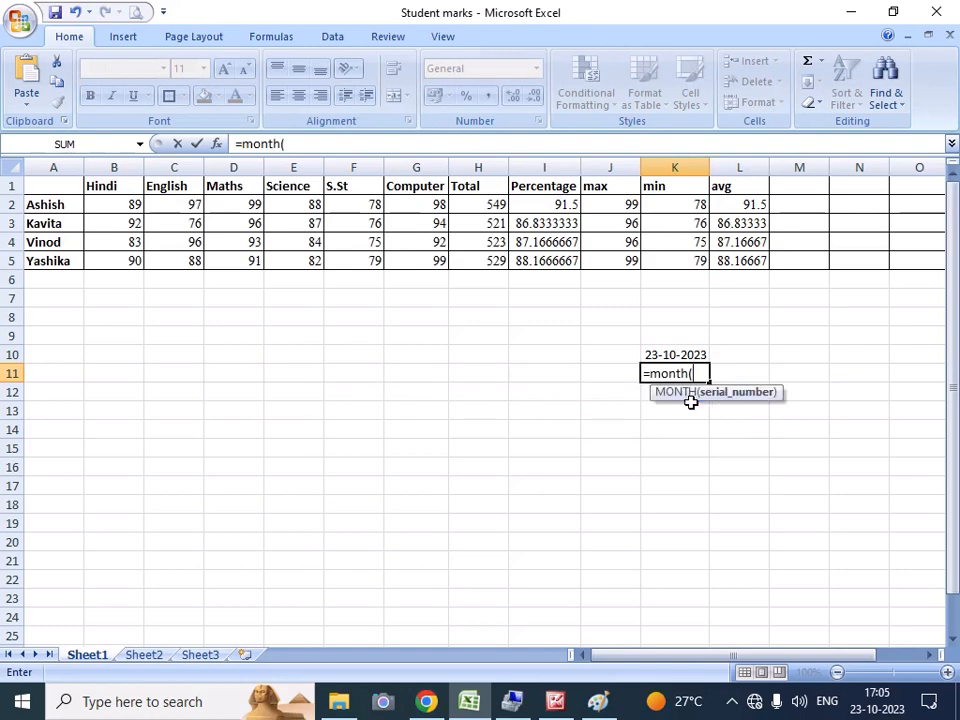
text(toda)
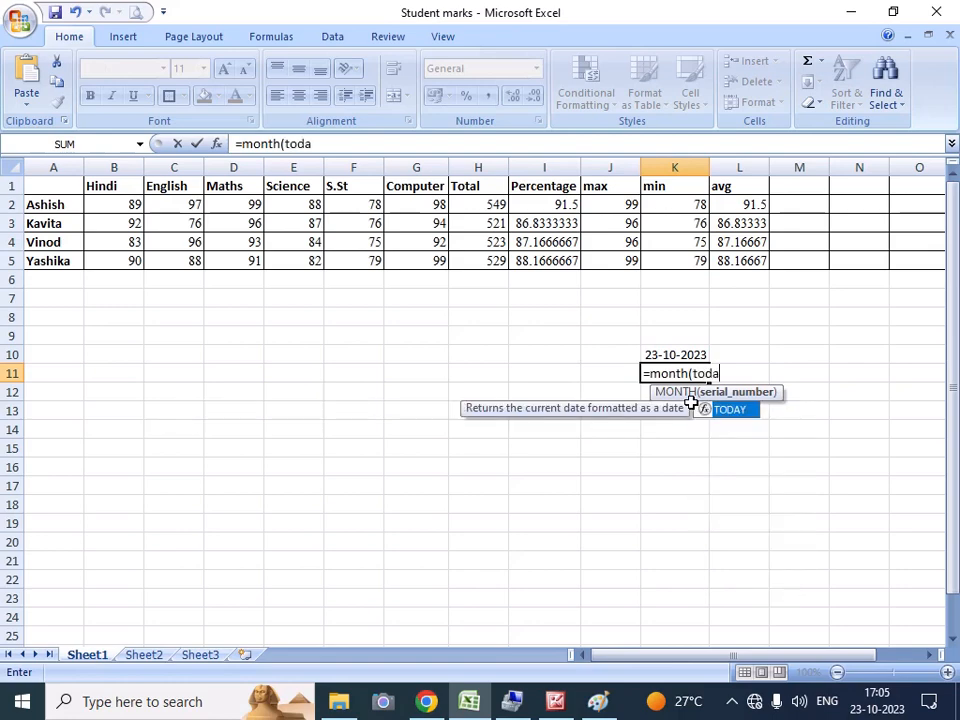
text(y())
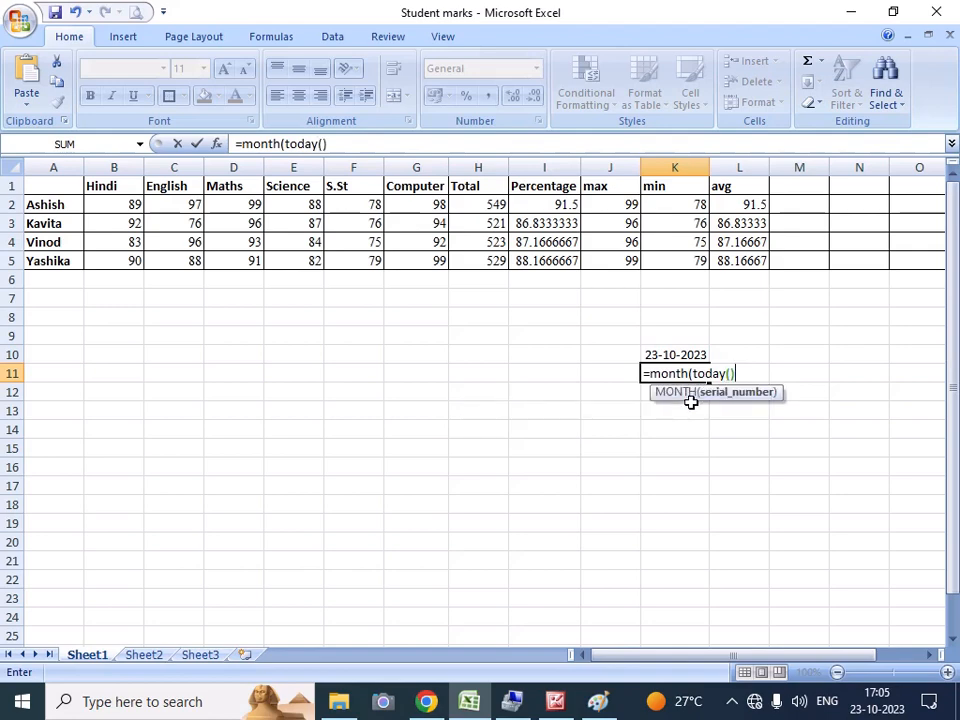
text())
key(Return)
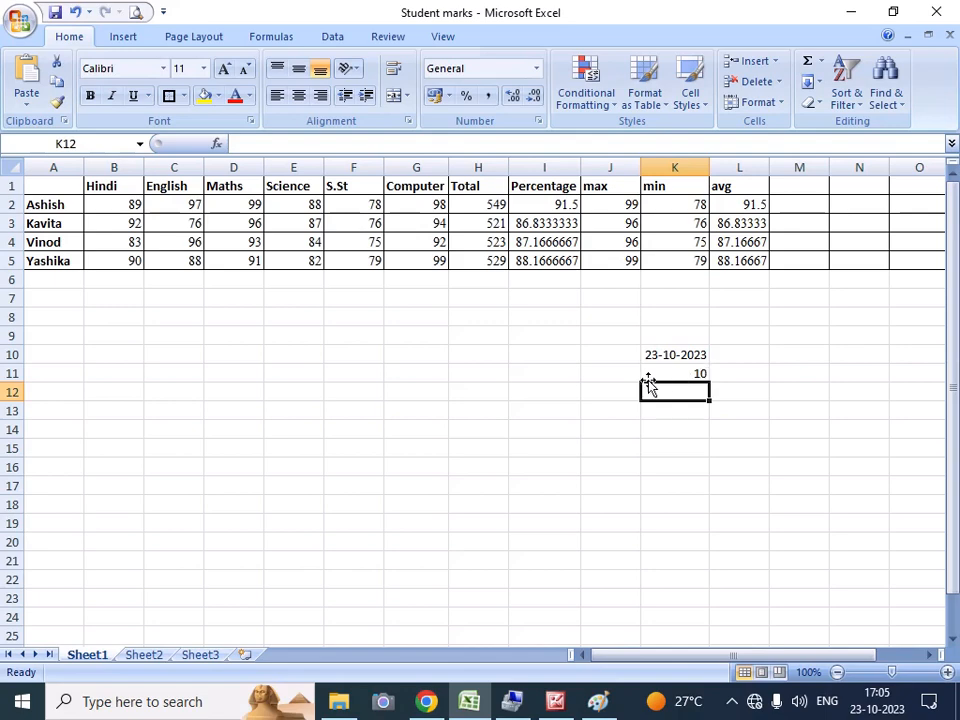
click(658, 373)
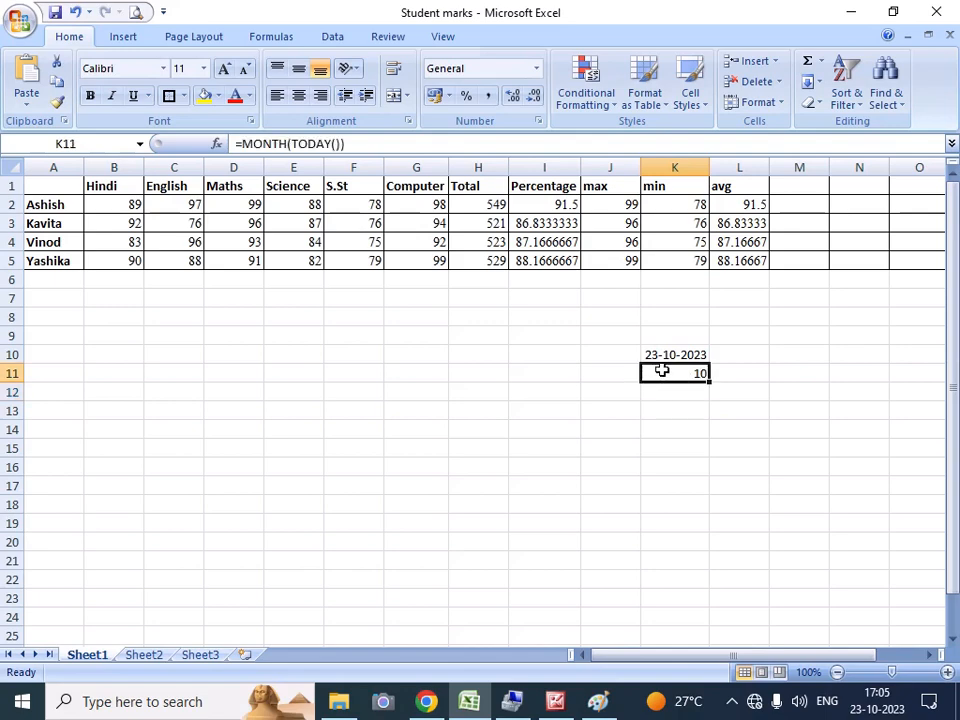
Step: Extract the current year in K12 with the formula =year(today())
click(666, 395)
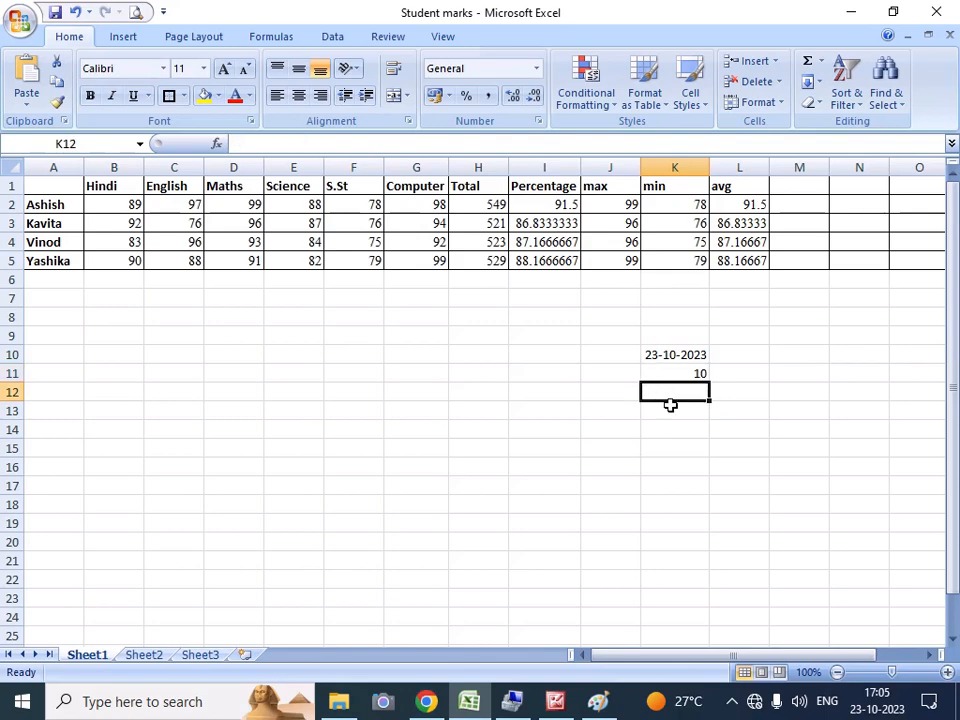
text(=)
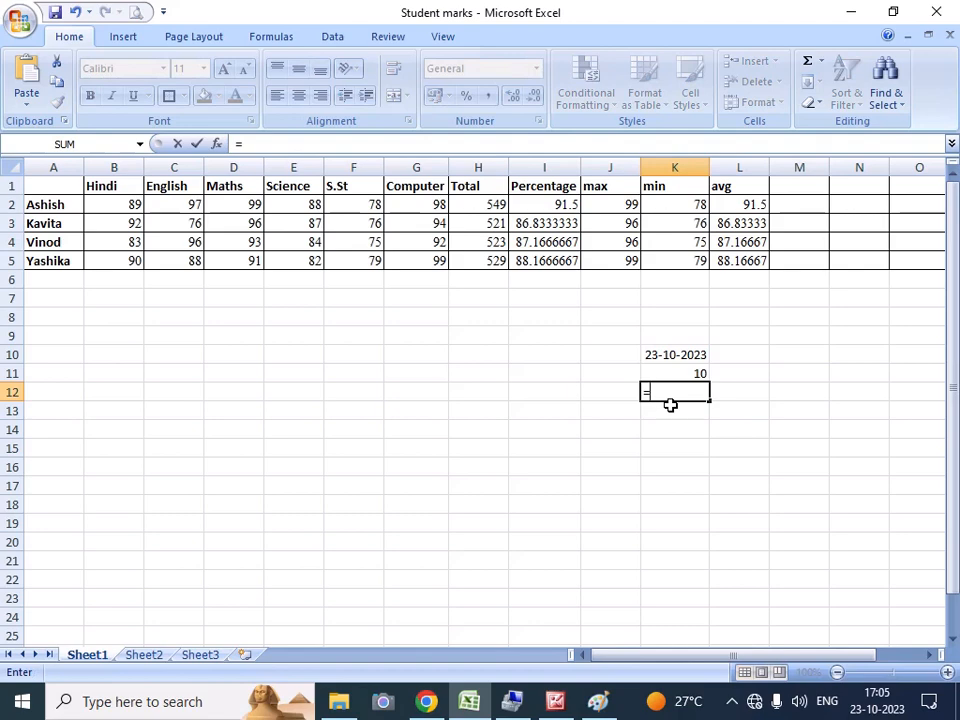
text(year)
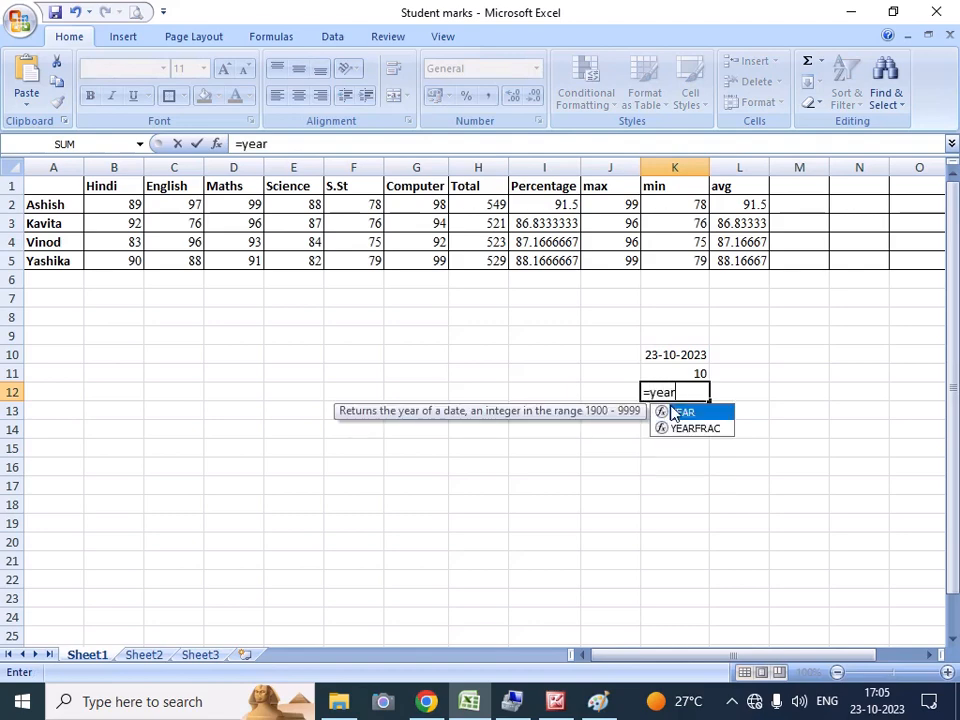
text((to)
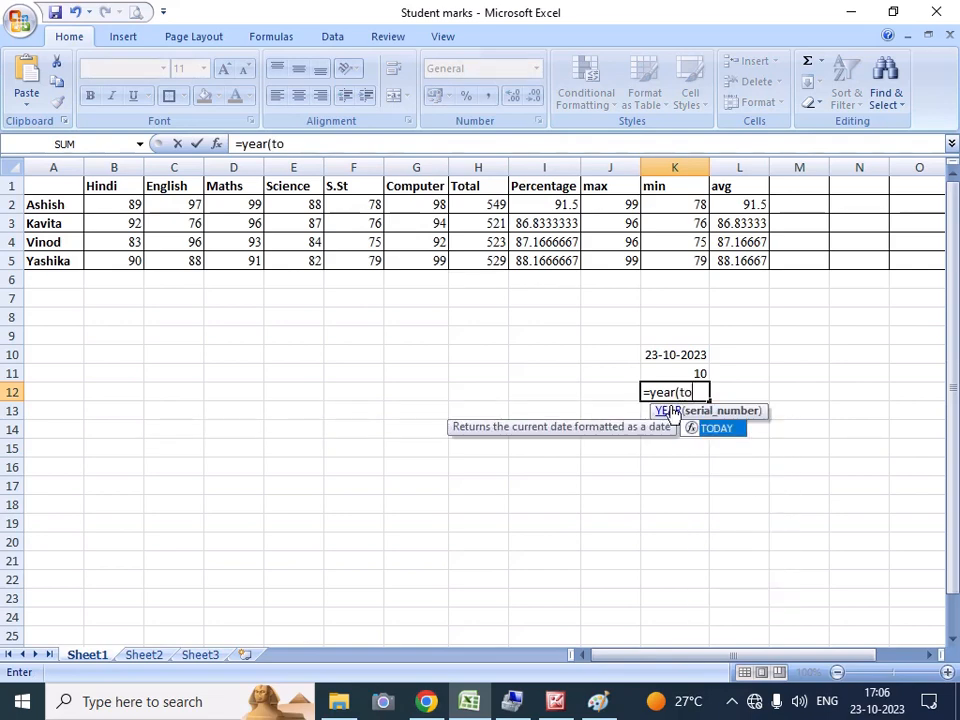
text(day()))
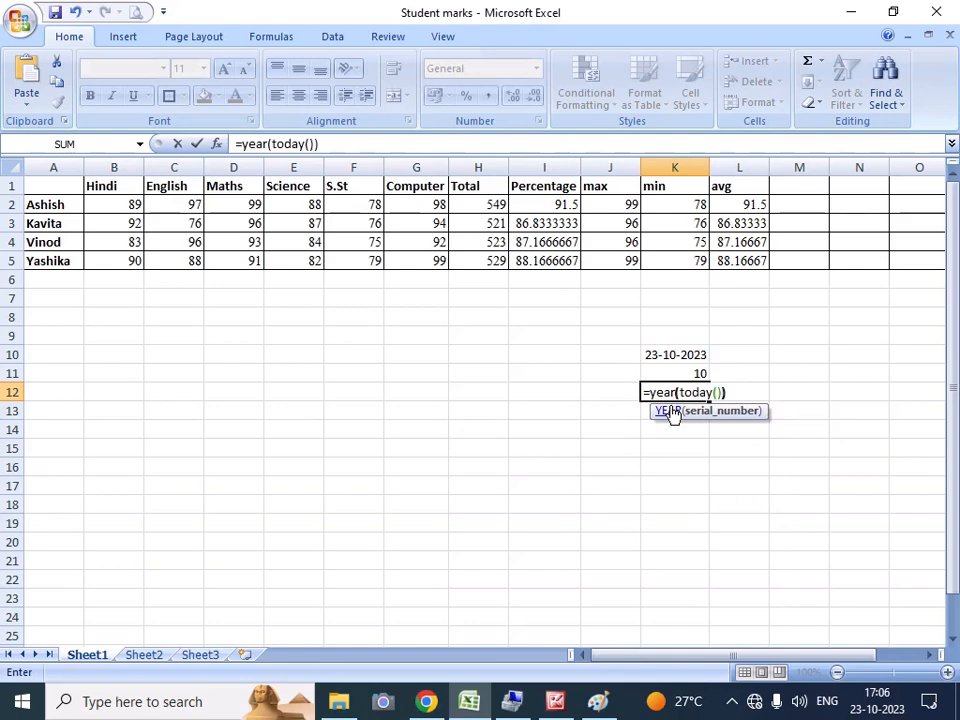
key(Return)
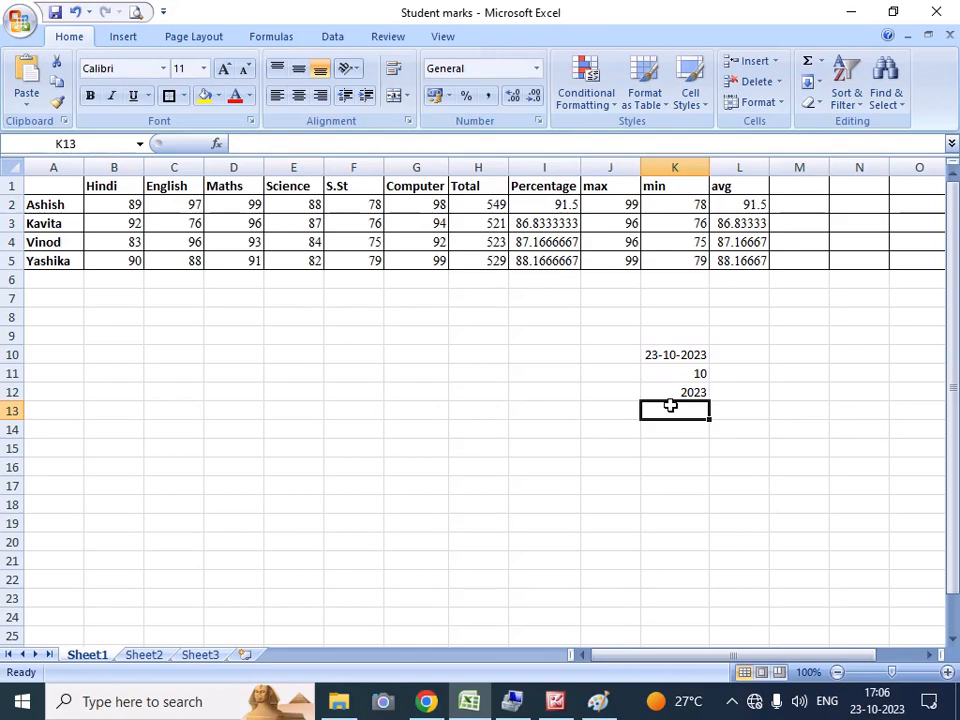
Step: Extract the current day of the month in K13 with the formula =day(today()), then select the date in K10
text(=day)
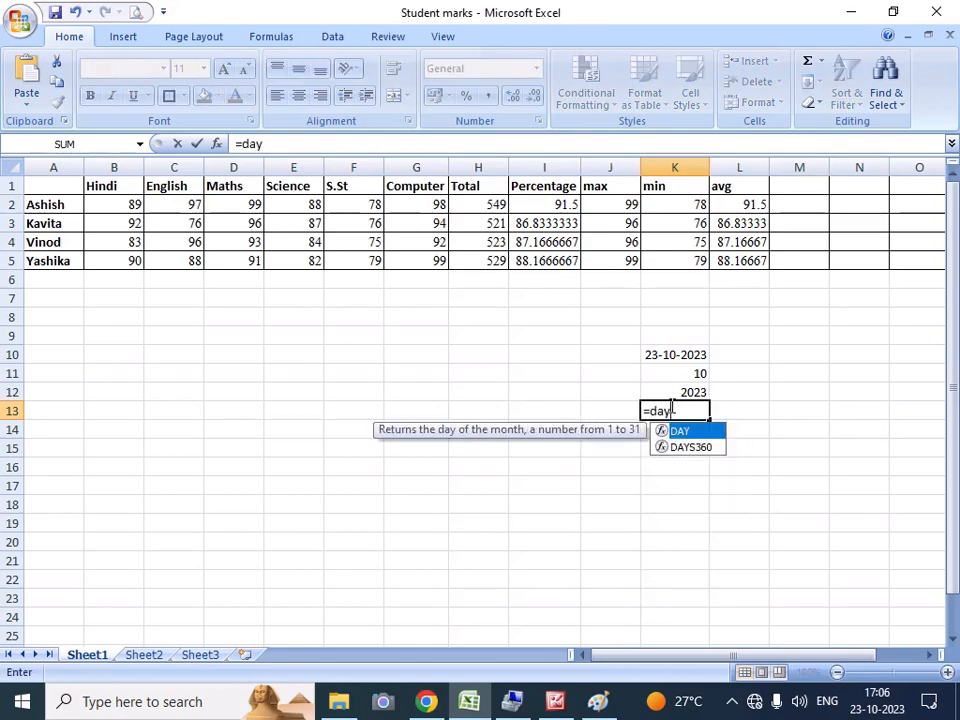
text(()
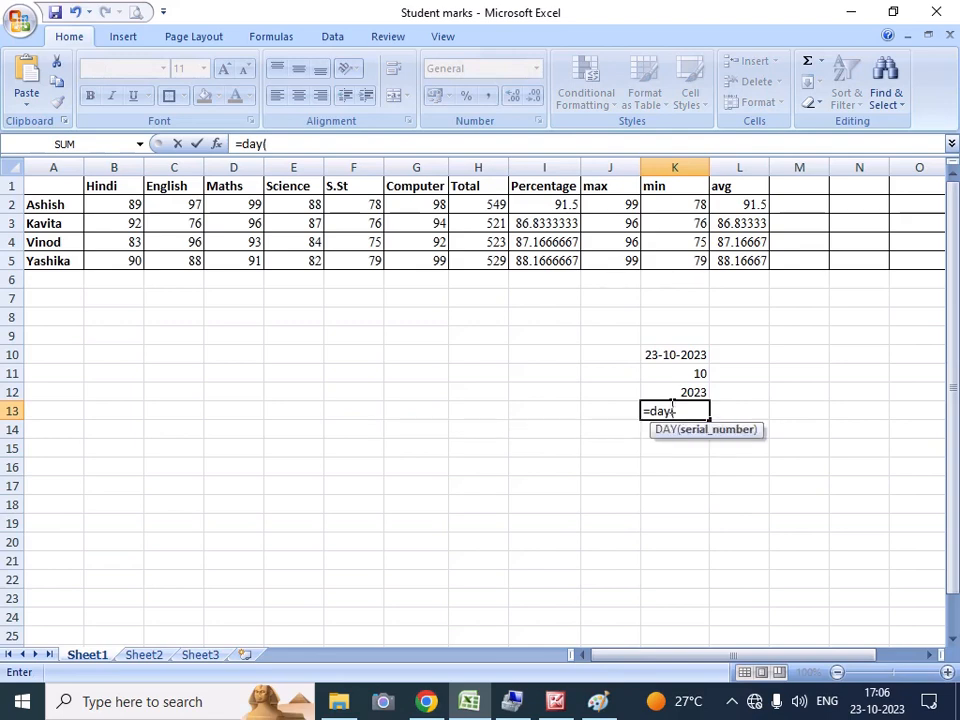
text(toda)
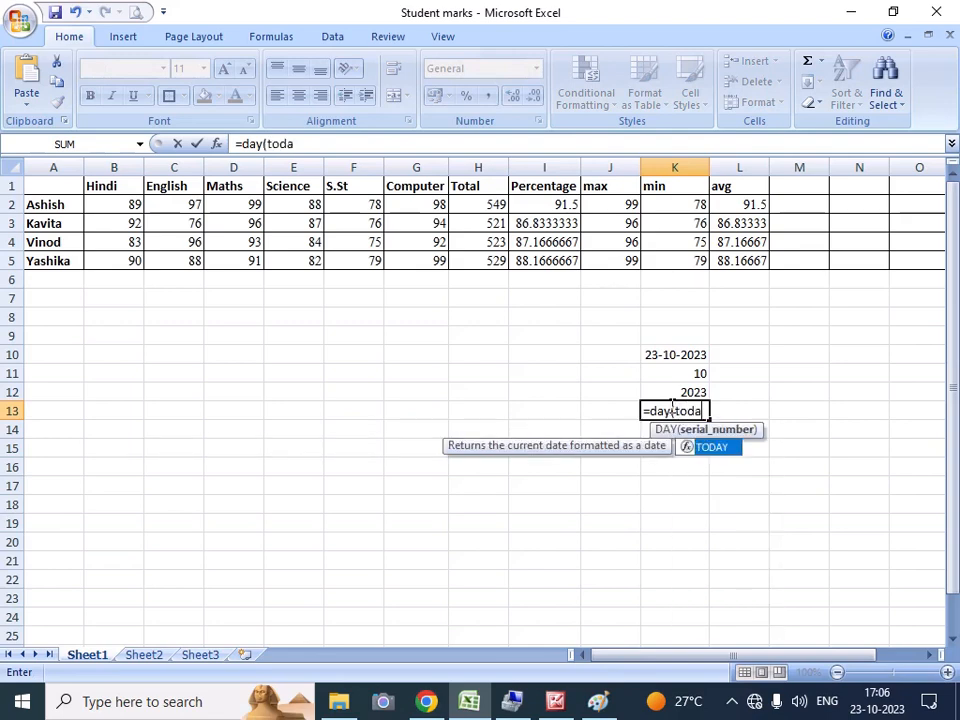
text(y())
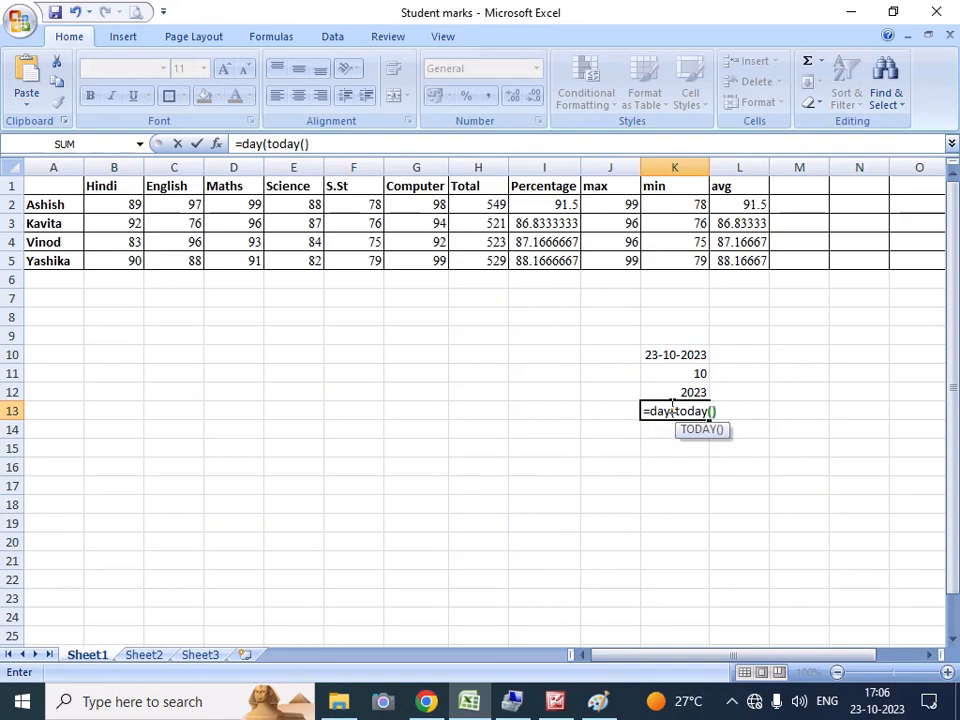
text())
key(Return)
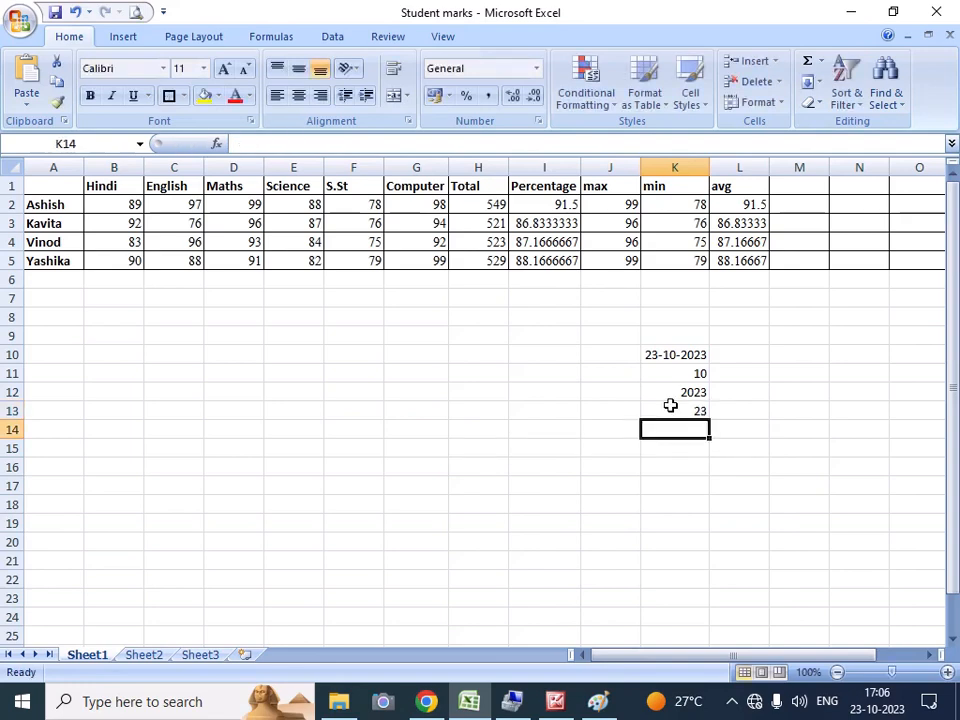
click(673, 355)
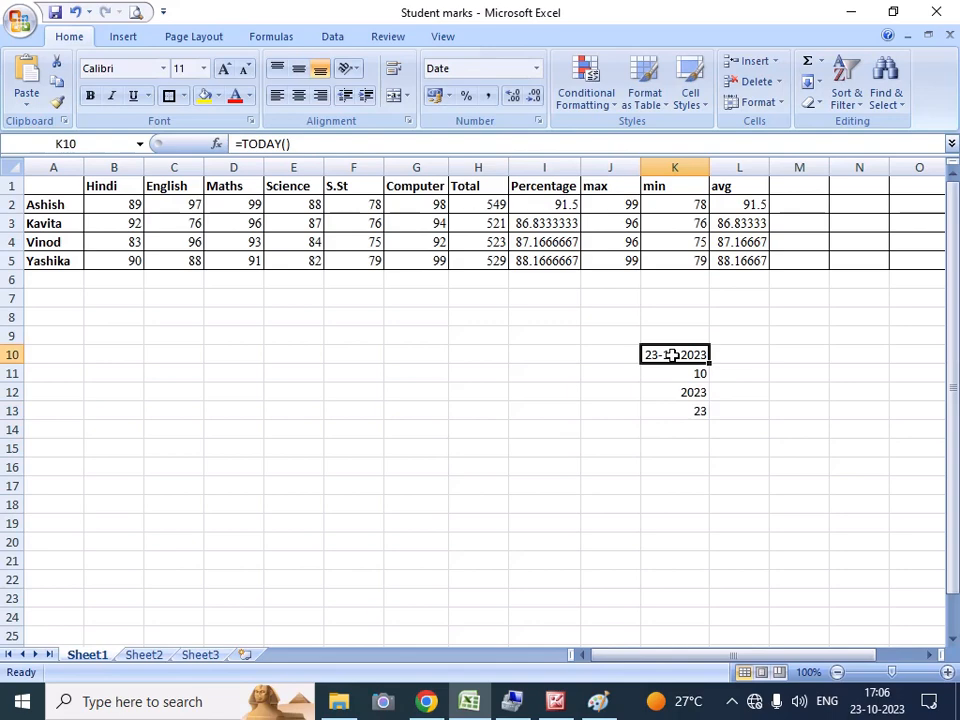